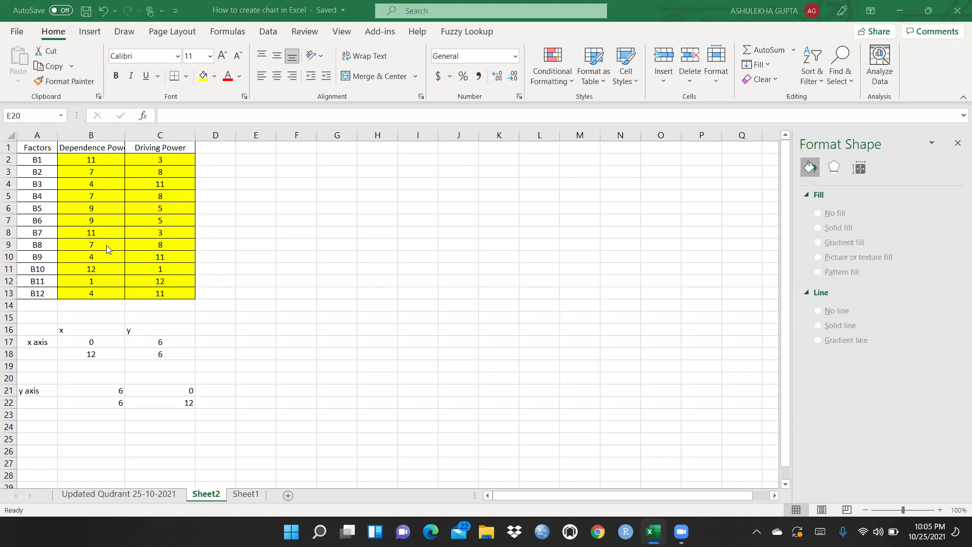
Widen column B so the Dependence Power heading fits in its cell.
key(Escape)
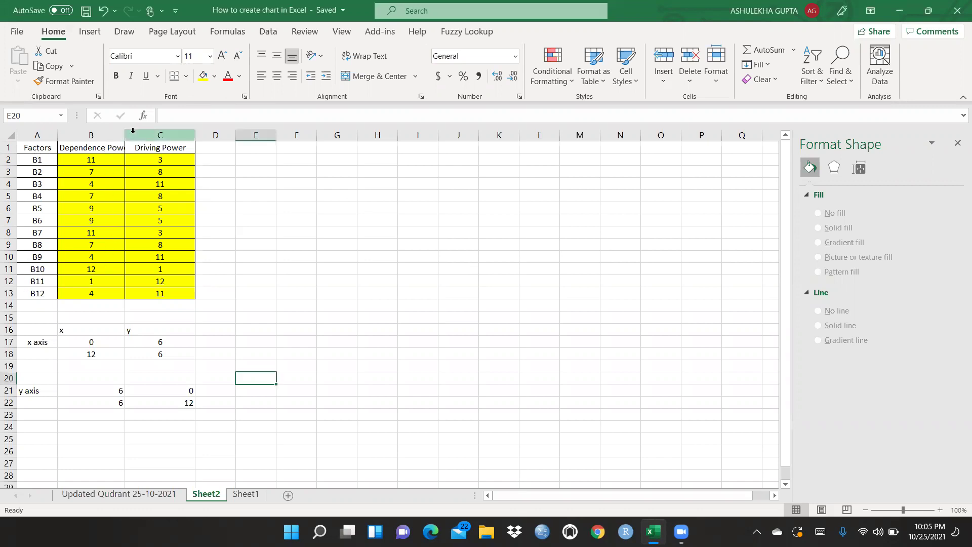
drag(123, 134, 153, 135)
click(332, 225)
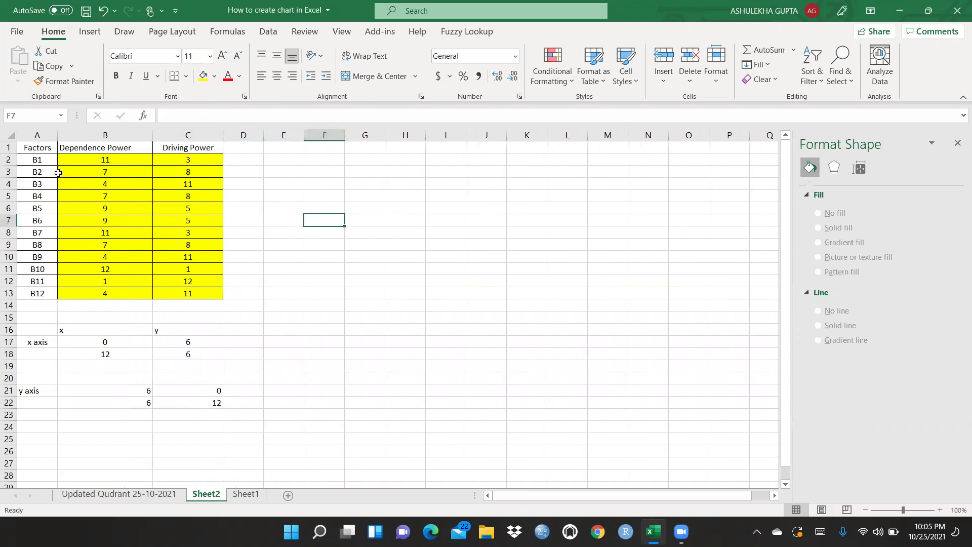
Insert a markers-only scatter chart from the factor data in A2:C13.
drag(27, 161, 209, 292)
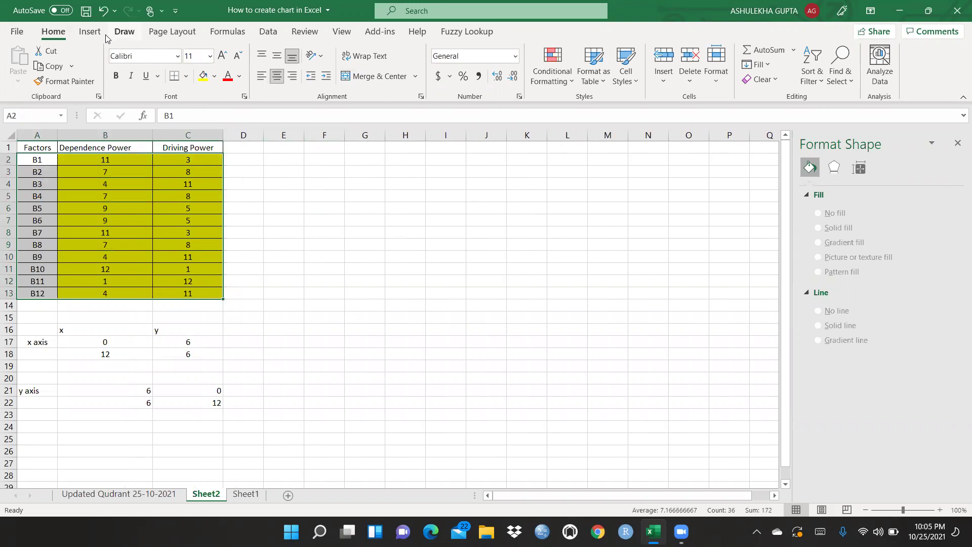
click(89, 33)
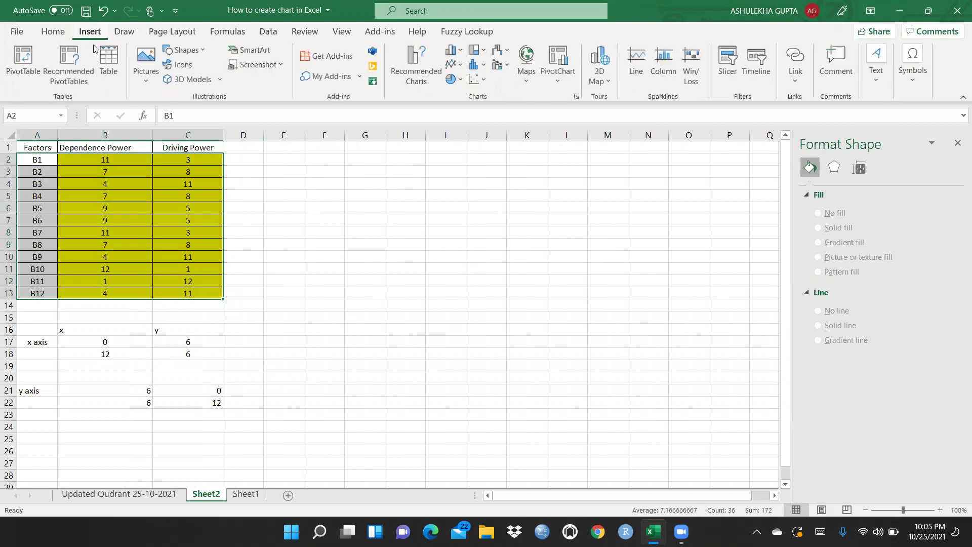
click(483, 82)
click(485, 125)
click(505, 311)
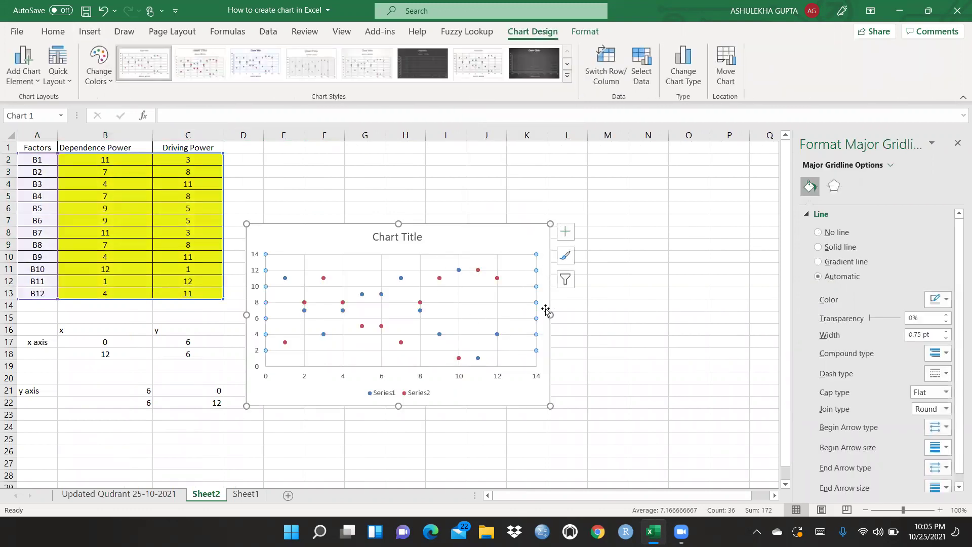
Resize the scatter chart to span about columns E to O and rows 3 to 22.
drag(551, 315, 695, 305)
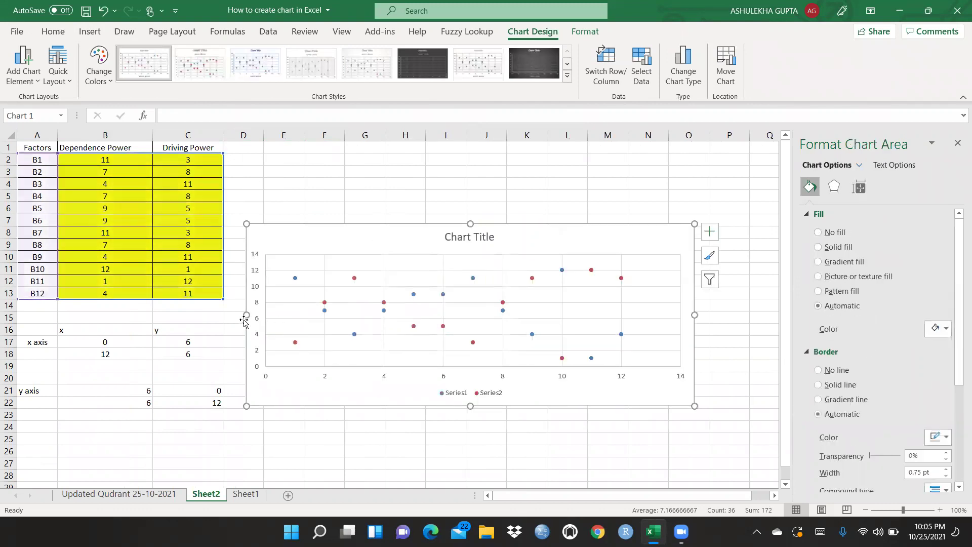
drag(247, 315, 279, 315)
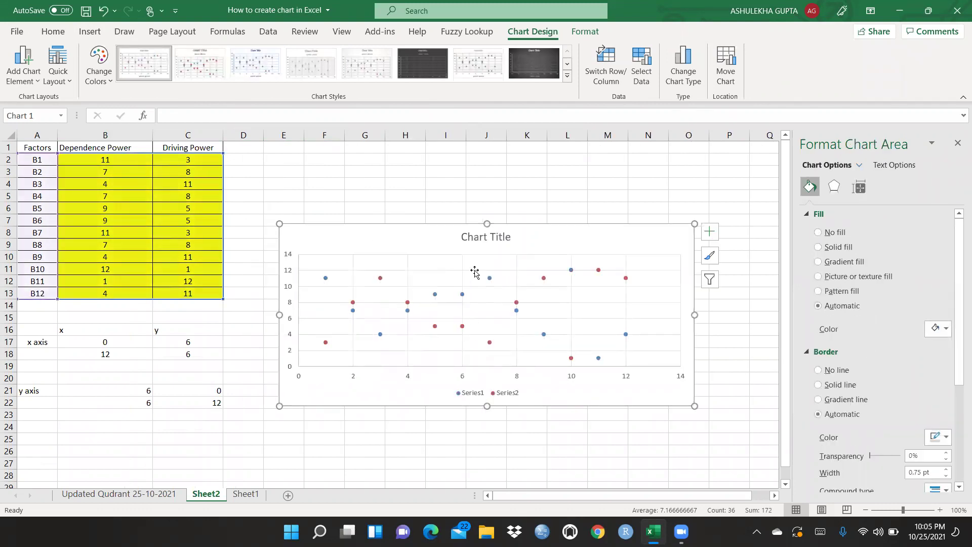
drag(487, 225, 488, 174)
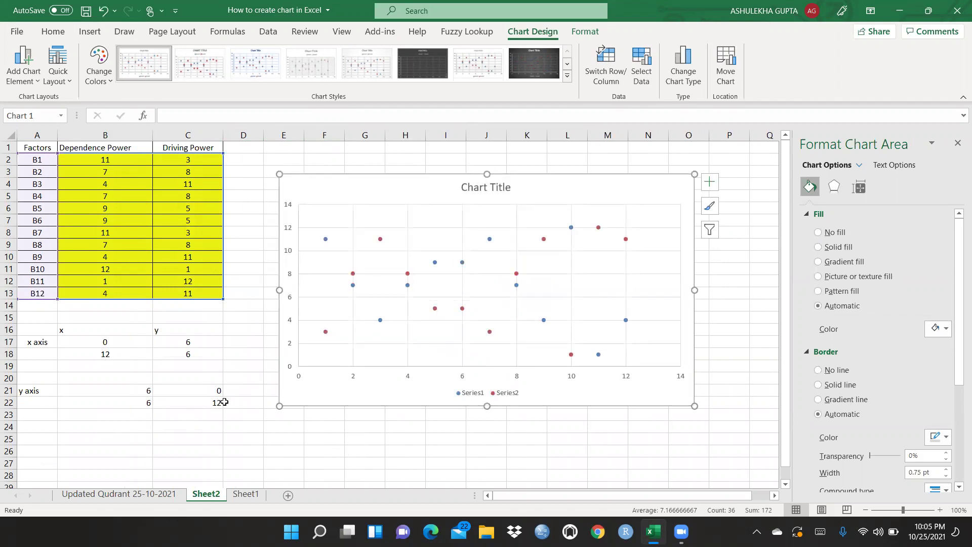
Change the chart type to the XY scatter variant that plots Driving Power against Dependence Power as a single series.
right_click(408, 264)
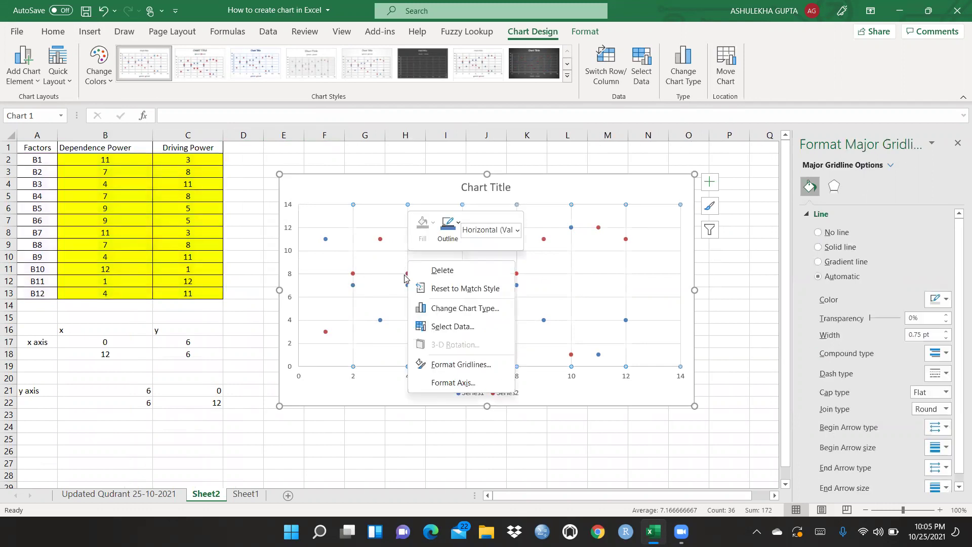
click(443, 309)
mouse_move(588, 211)
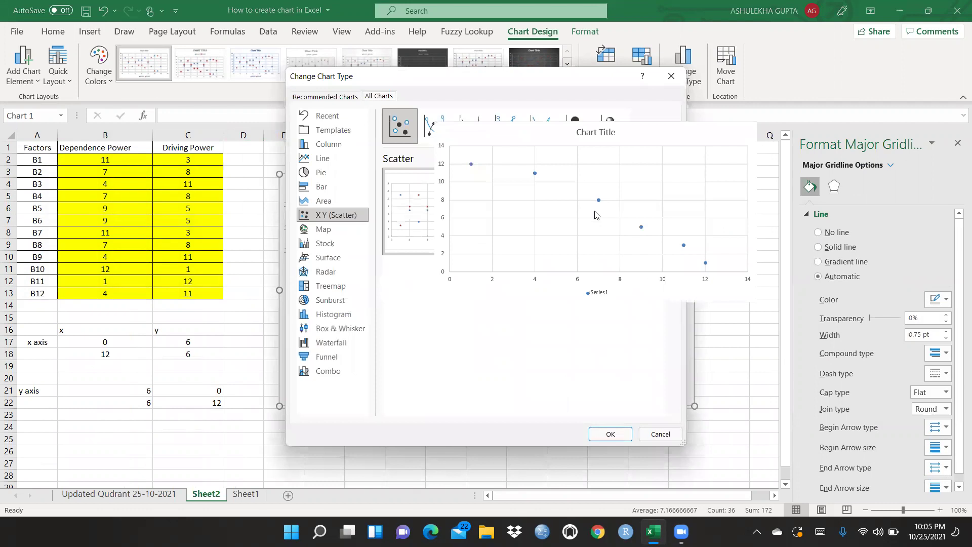
click(609, 433)
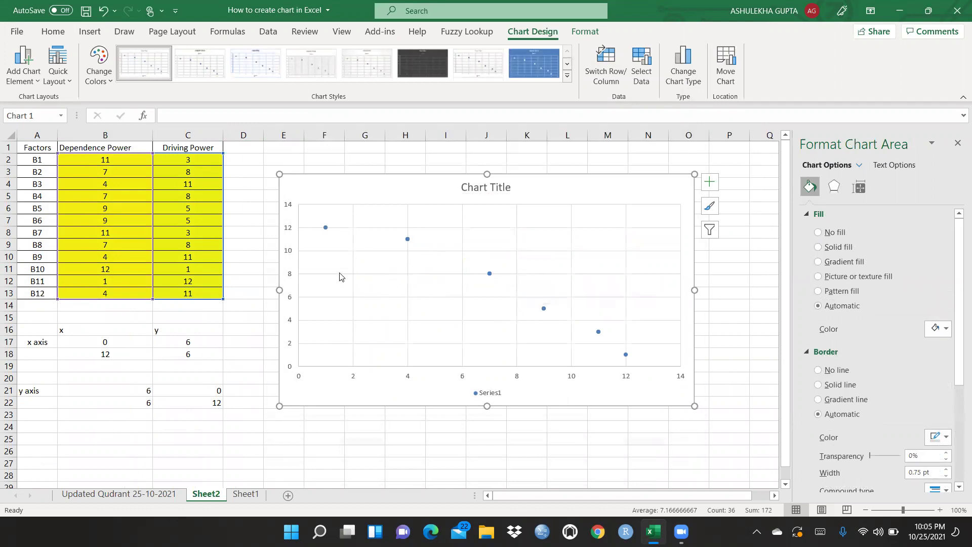
Delete the vertical and horizontal major gridlines from the scatter chart.
click(353, 223)
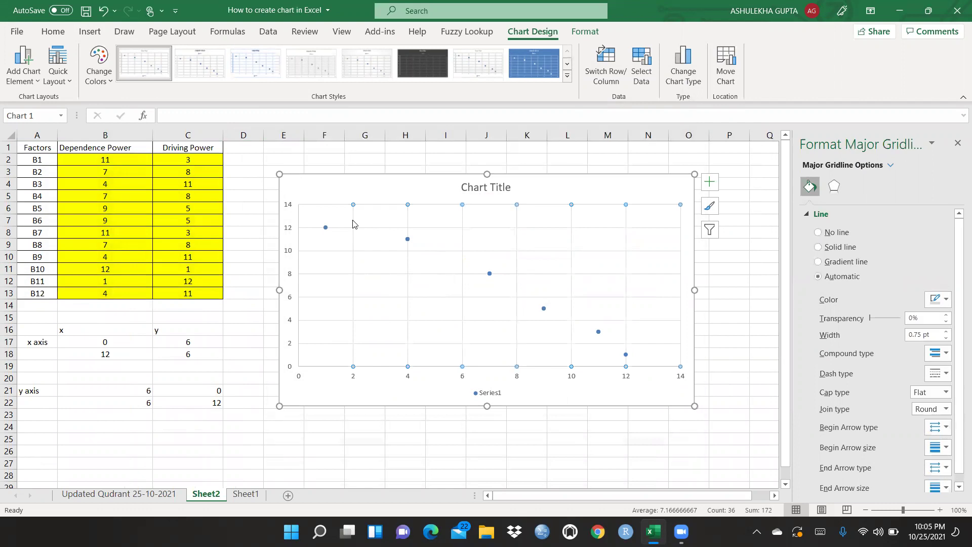
key(Escape)
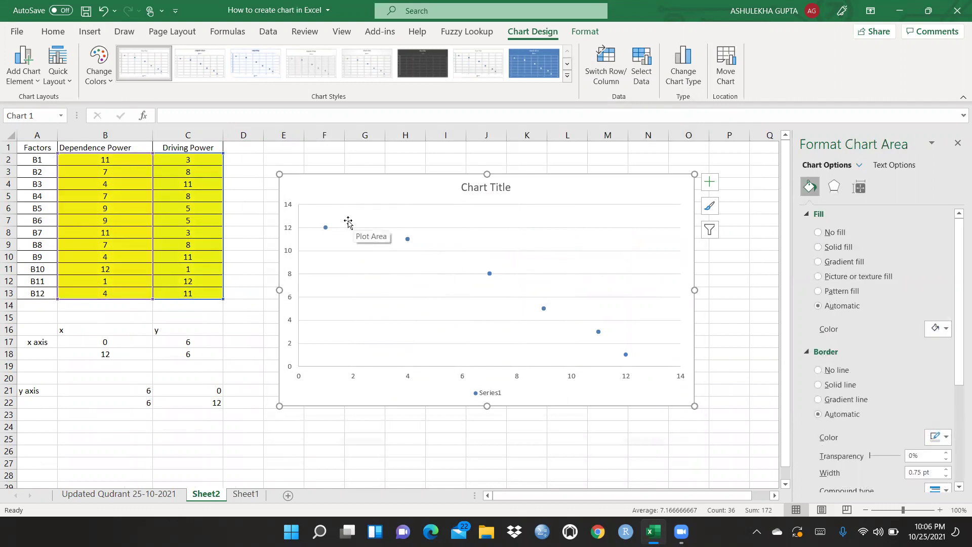
click(316, 344)
key(Delete)
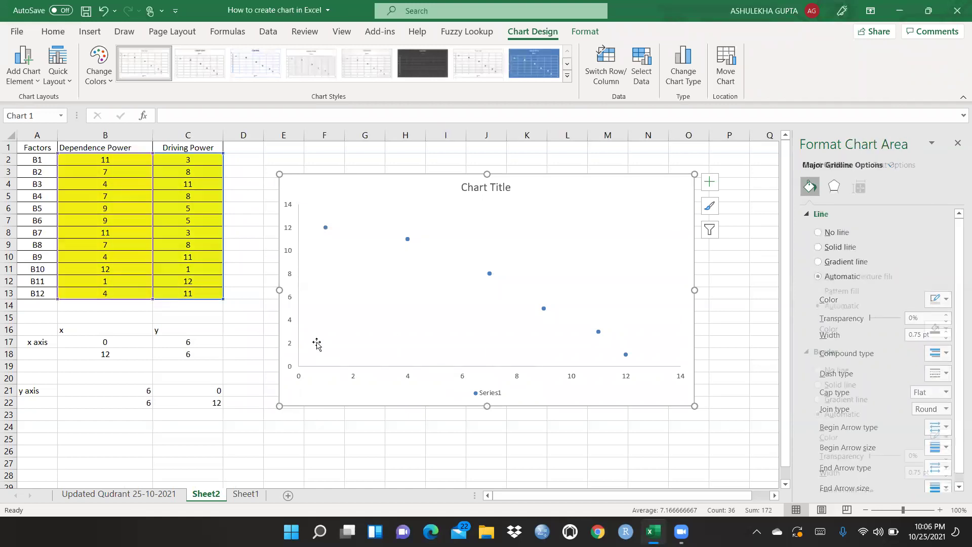
Give the chart's plot area a solid black border.
click(352, 299)
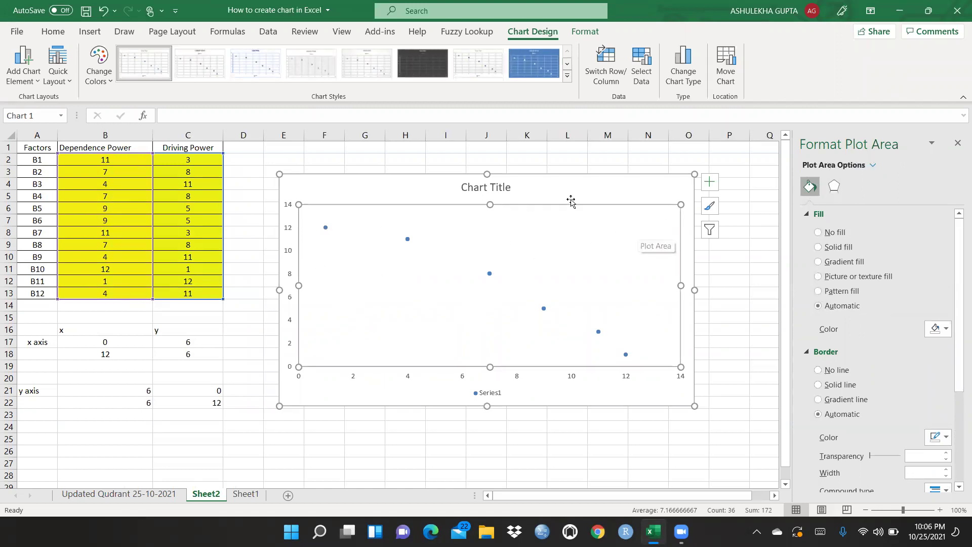
click(819, 385)
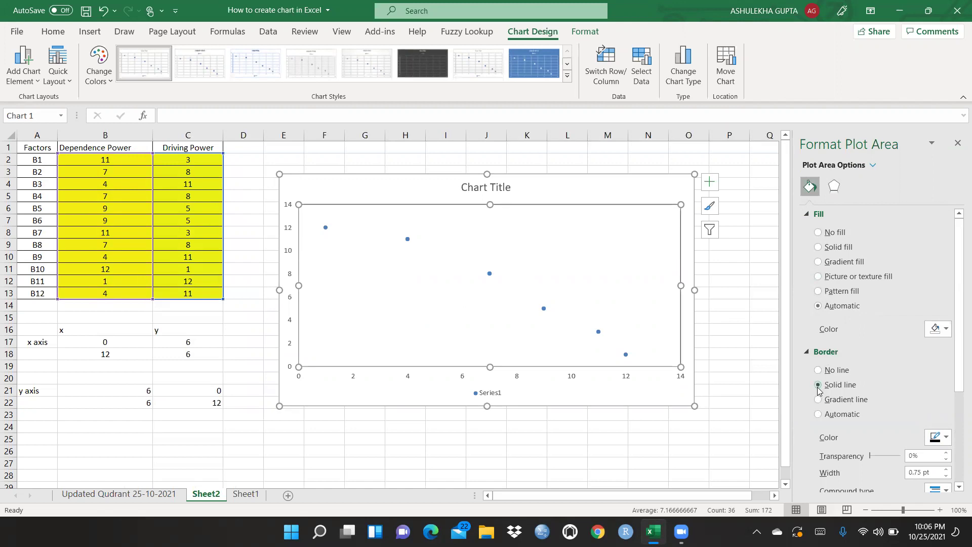
click(947, 438)
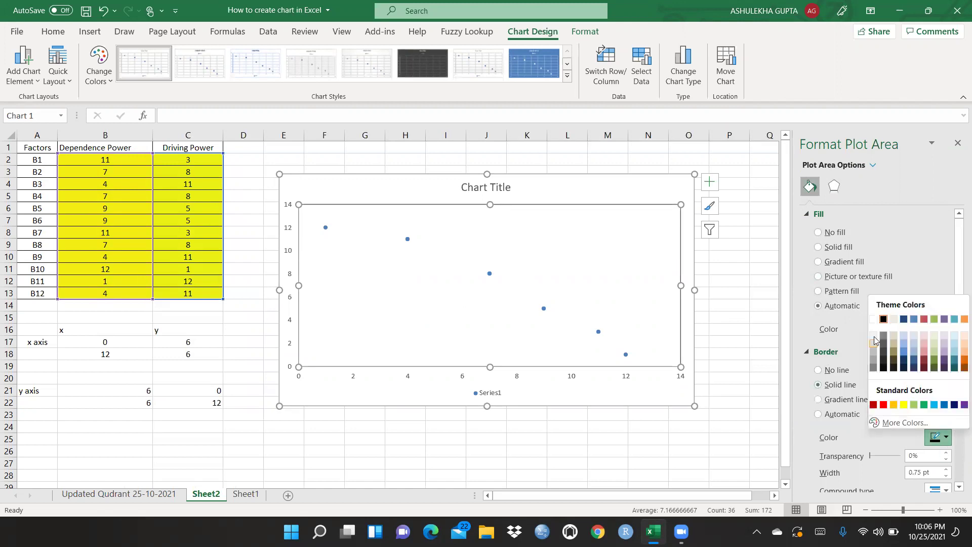
click(884, 320)
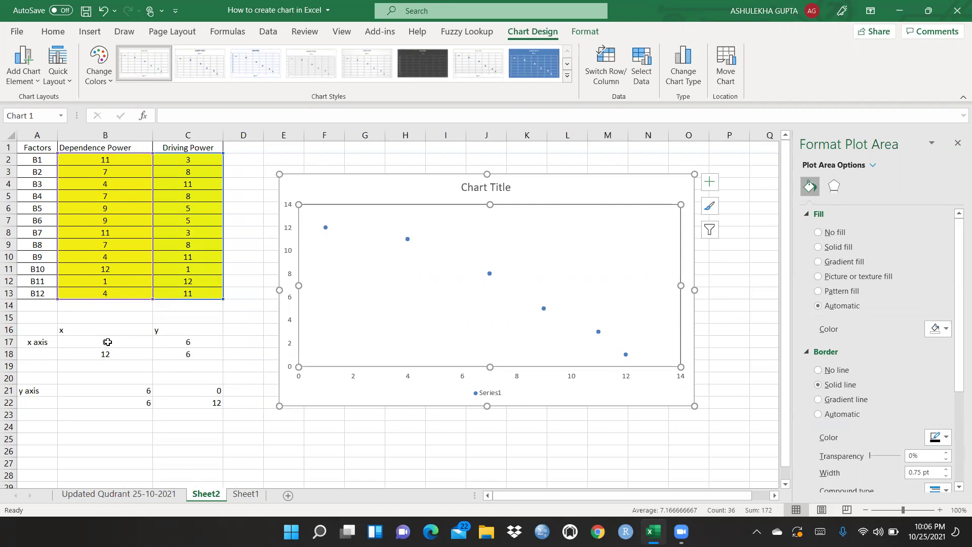
Set the maximum bound of the chart's horizontal axis to 12.
drag(81, 337, 82, 353)
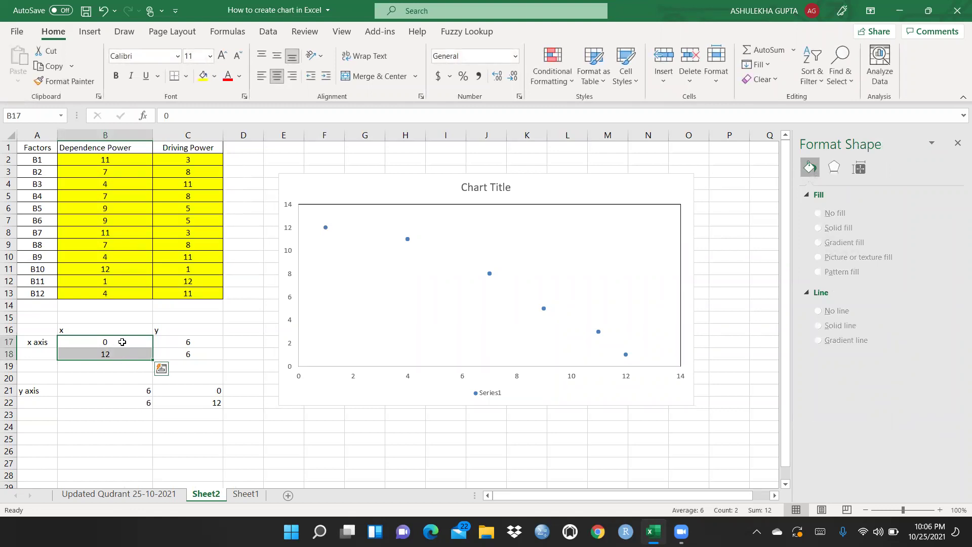
click(407, 272)
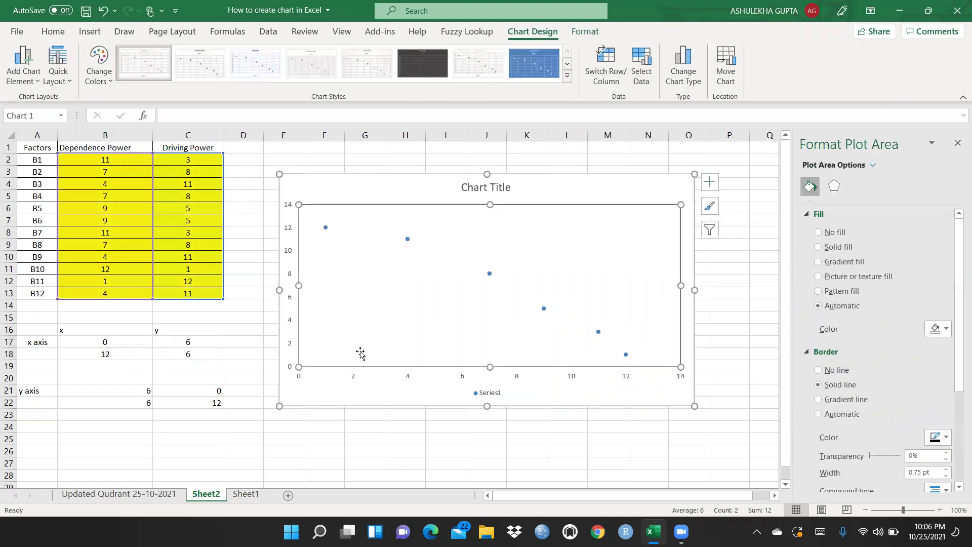
click(302, 377)
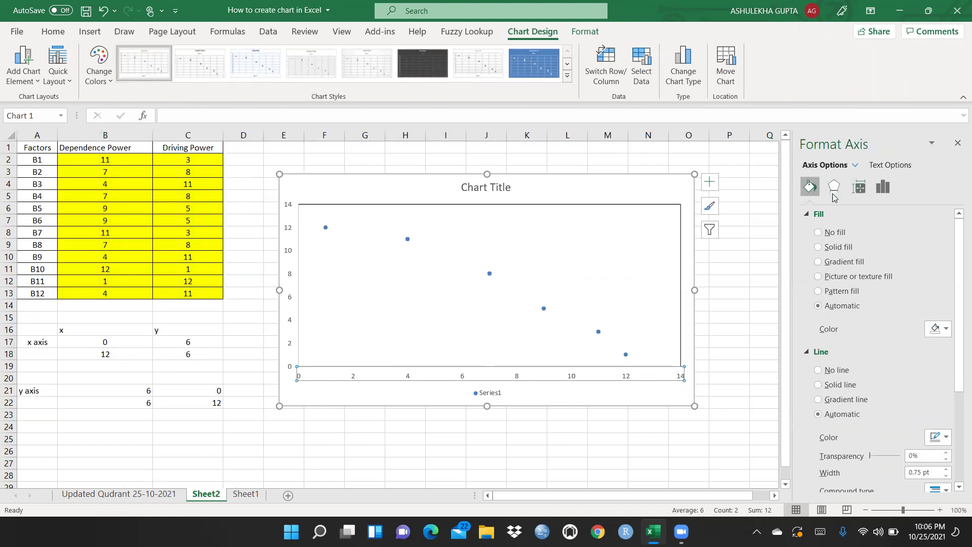
click(879, 189)
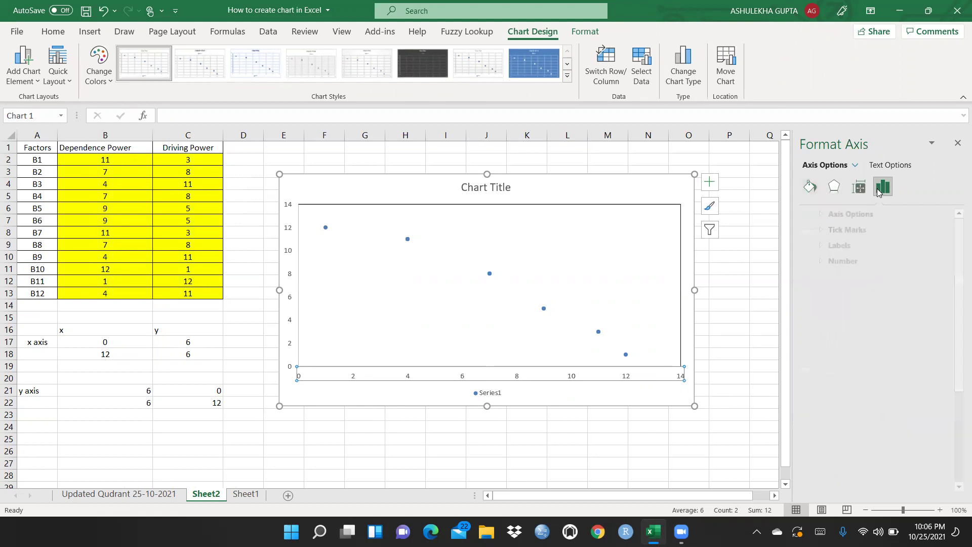
click(835, 214)
click(879, 261)
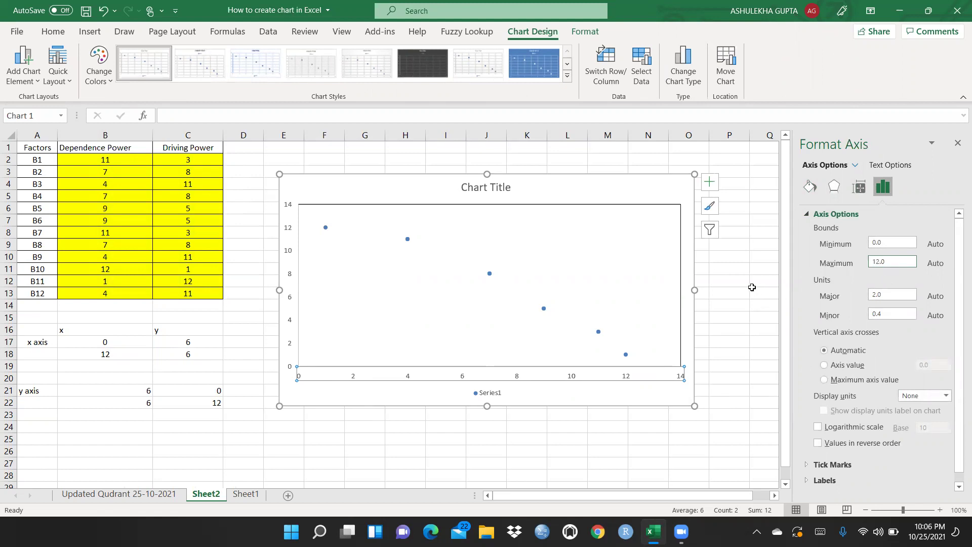
click(752, 287)
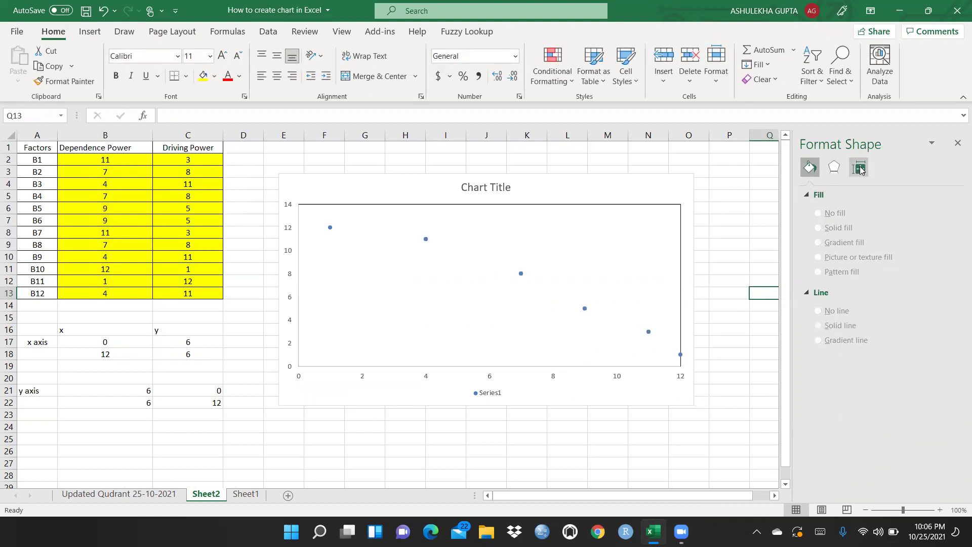
Set the major unit of the chart's horizontal axis to 1.
click(534, 382)
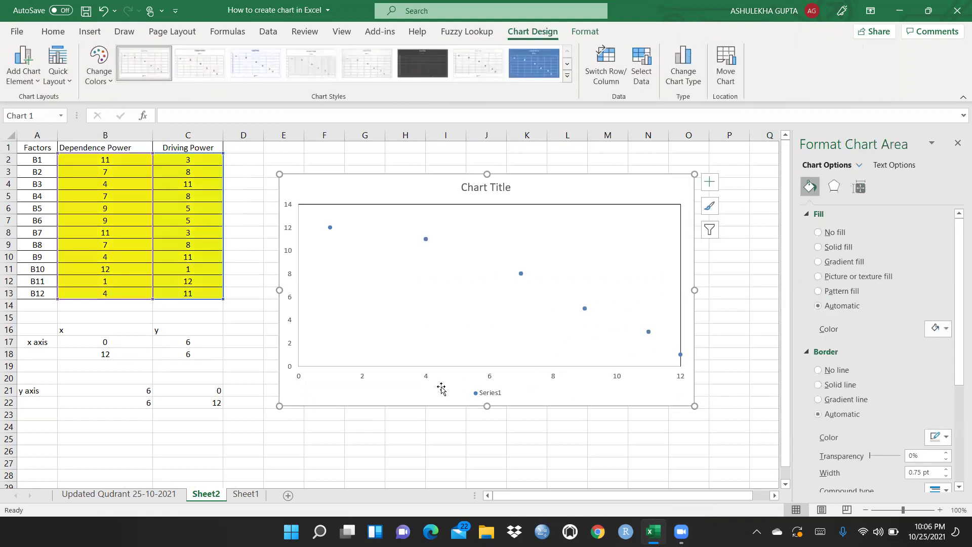
click(300, 381)
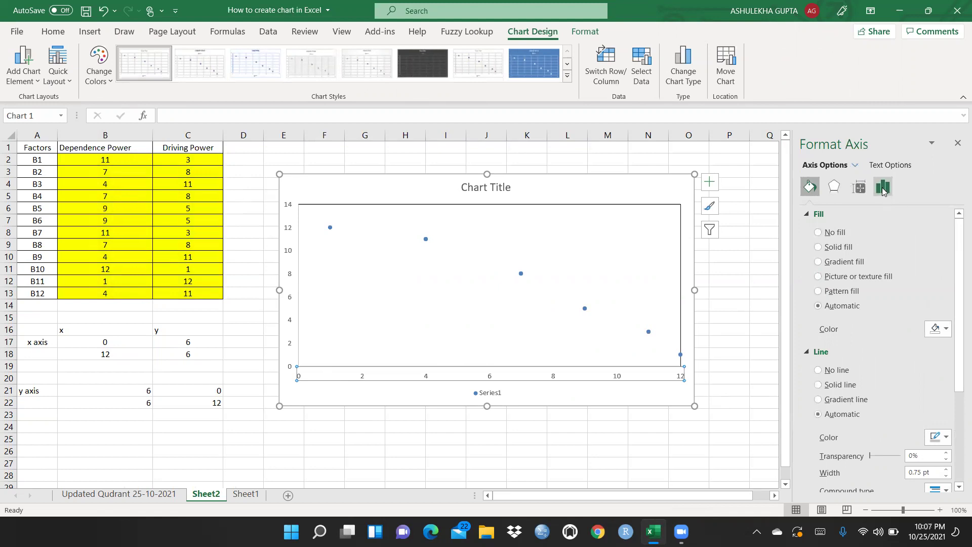
click(882, 192)
click(848, 217)
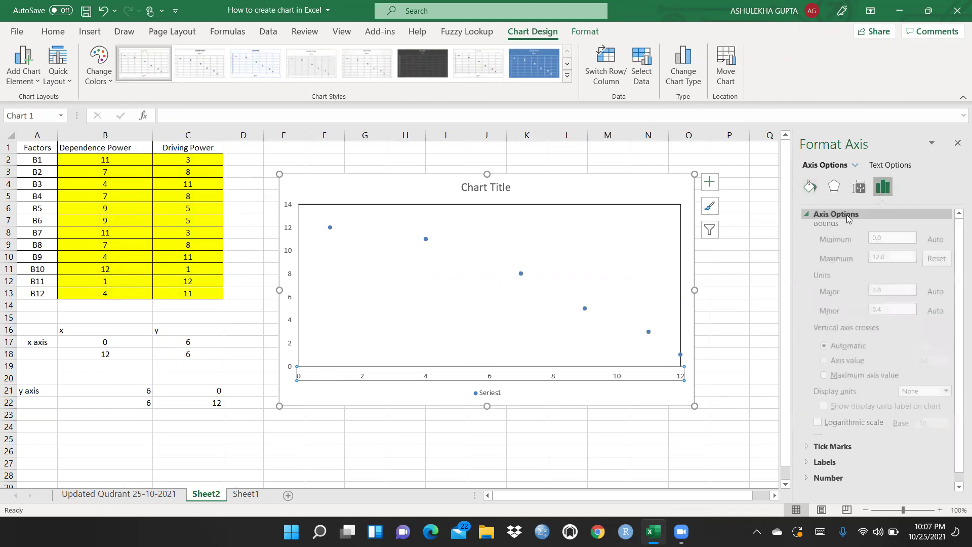
click(876, 295)
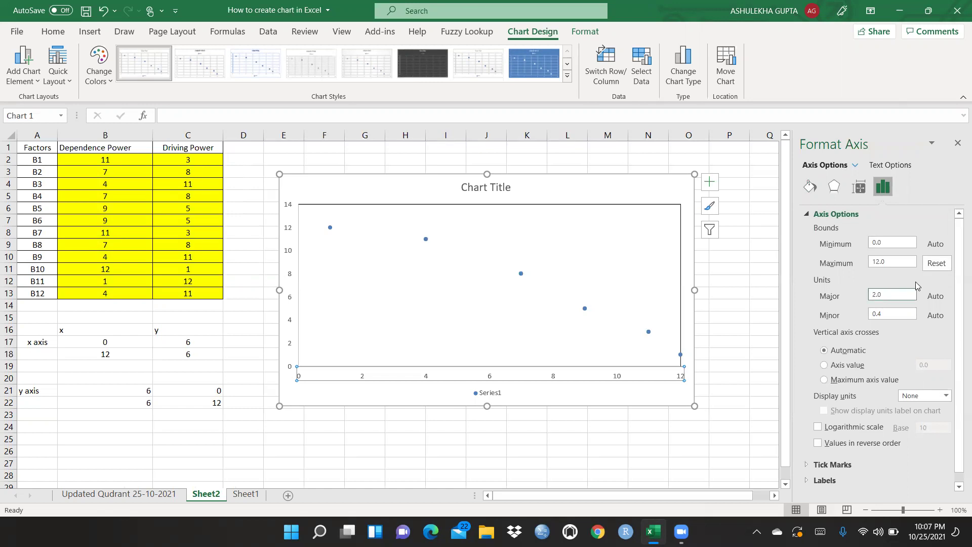
text(1)
click(757, 317)
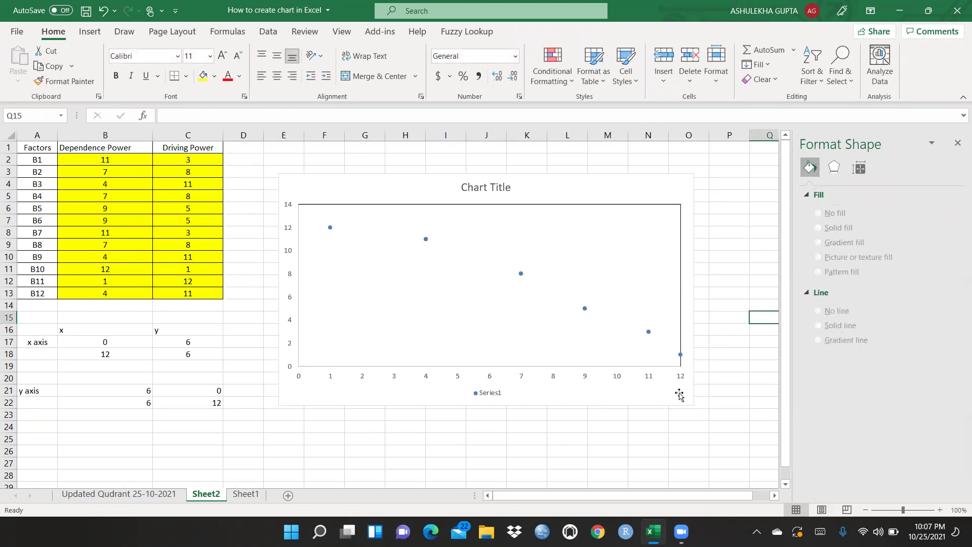
Set the chart's vertical axis to a maximum bound of 12 and a major unit of 1.
click(287, 257)
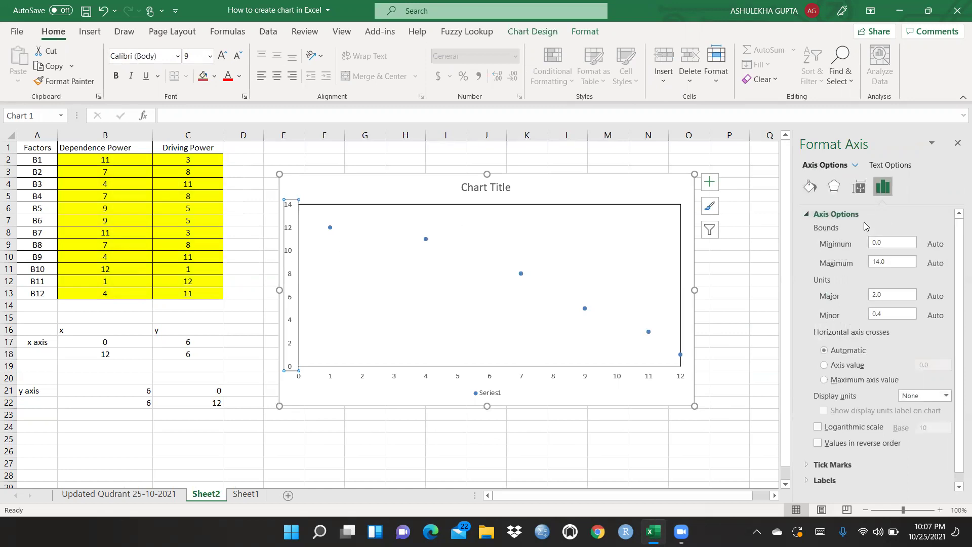
click(879, 261)
click(876, 294)
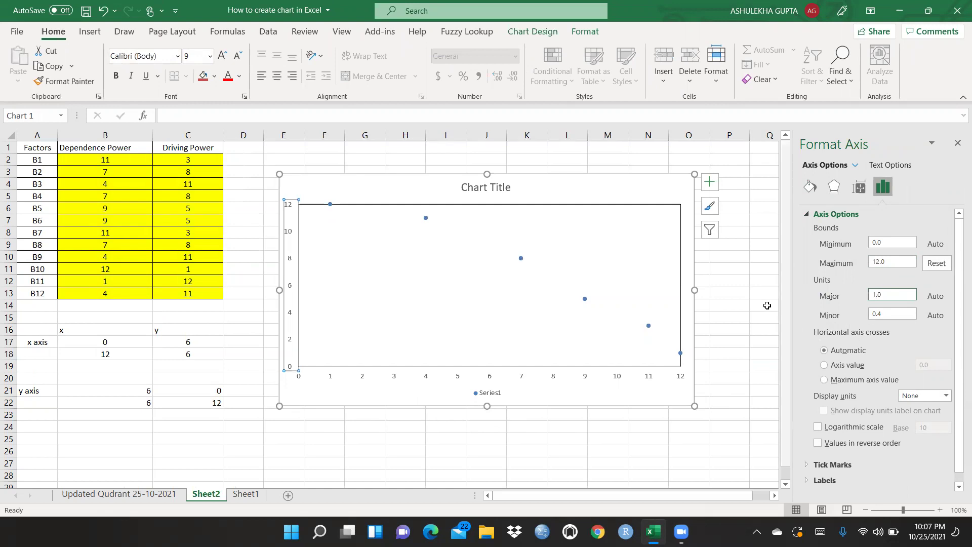
click(747, 297)
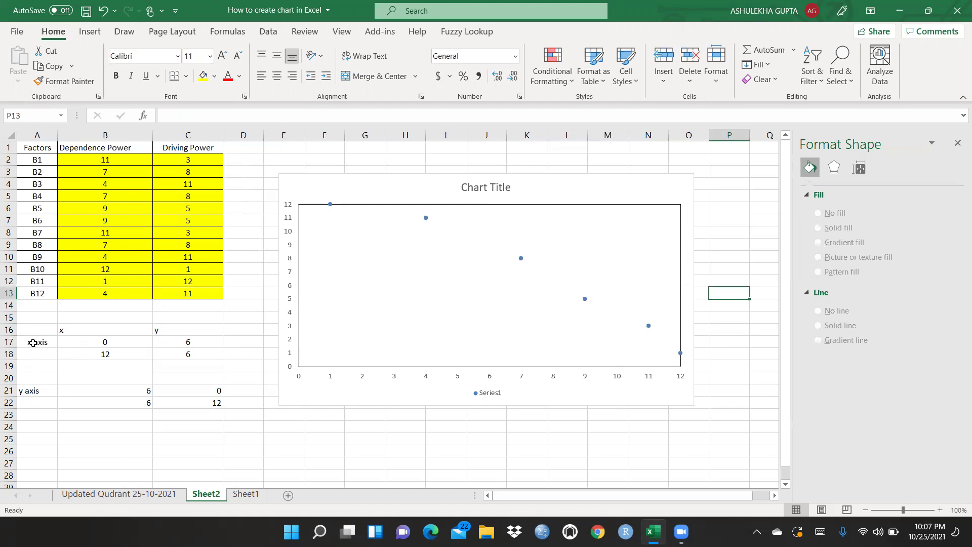
Add a chart series named from cell A17, with X values B17:B18 and Y values C17:C18.
right_click(340, 297)
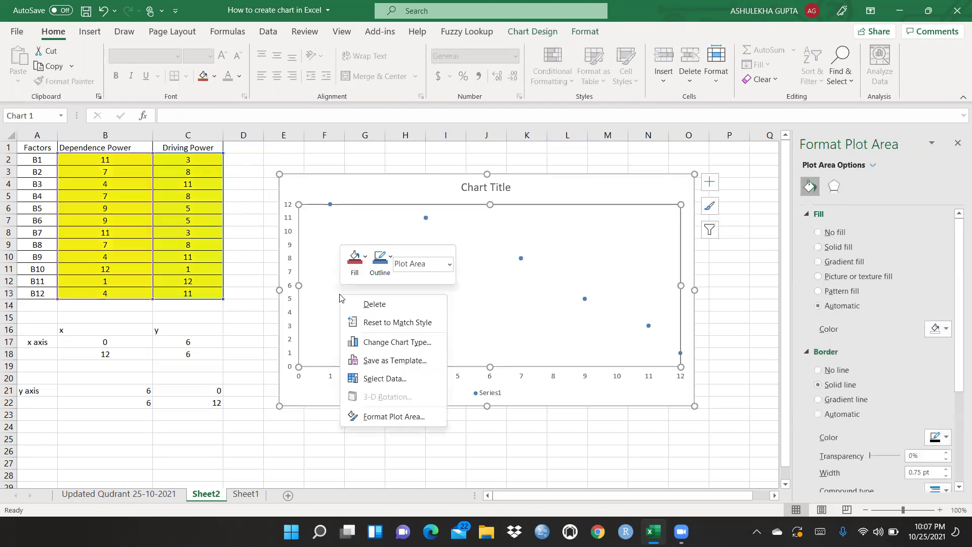
click(384, 379)
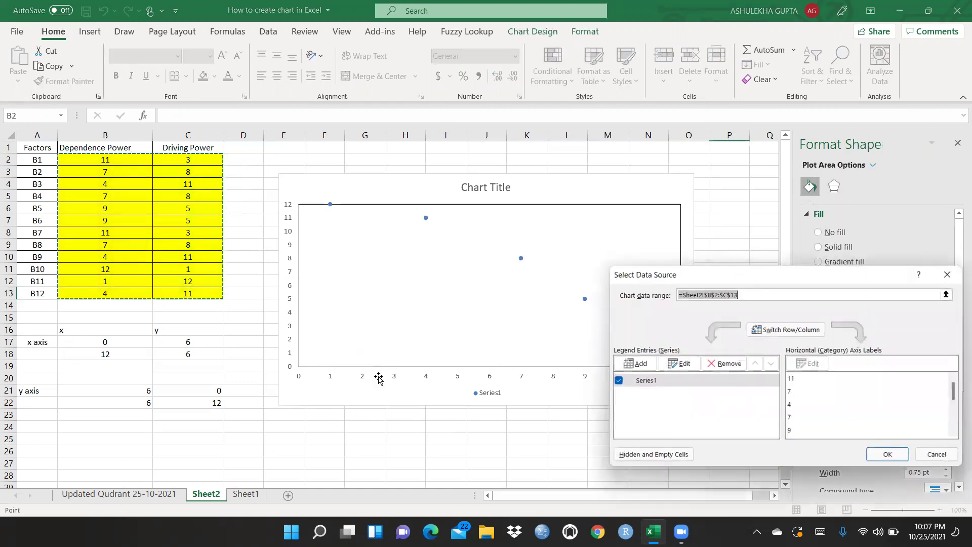
click(637, 364)
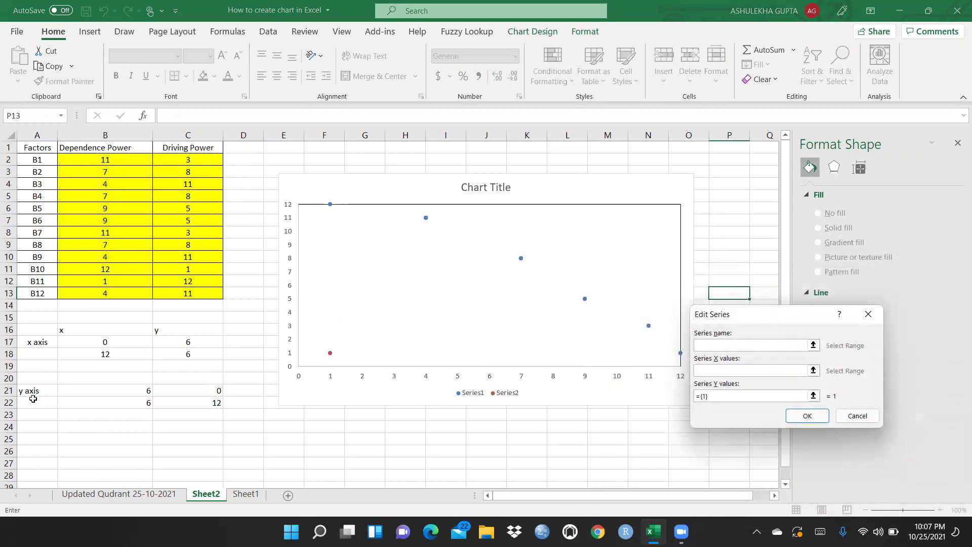
click(40, 344)
click(709, 371)
drag(122, 340, 122, 356)
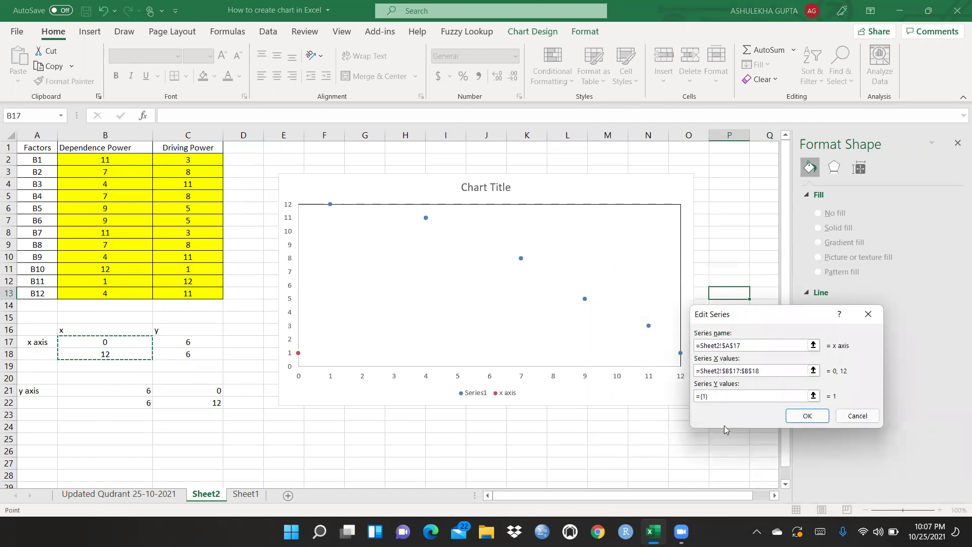
click(714, 396)
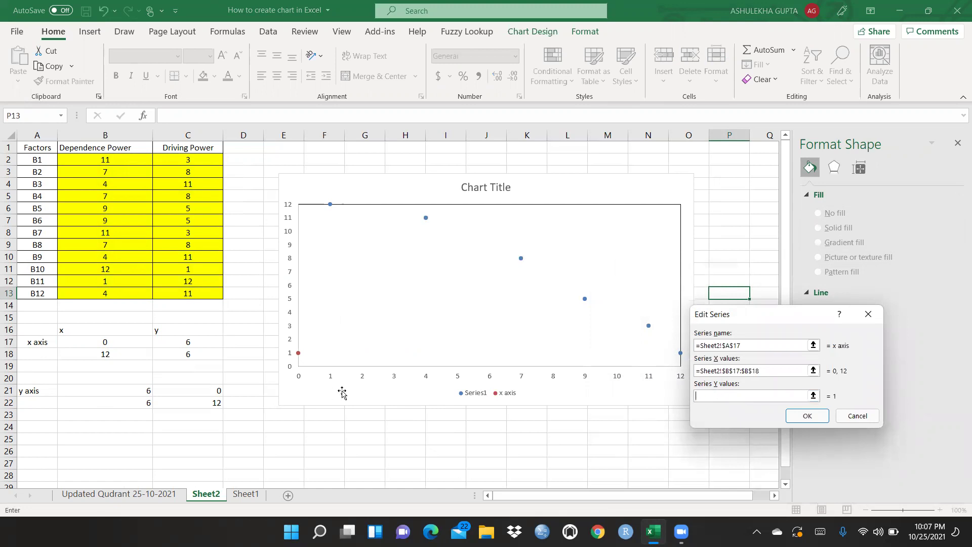
drag(191, 342, 195, 351)
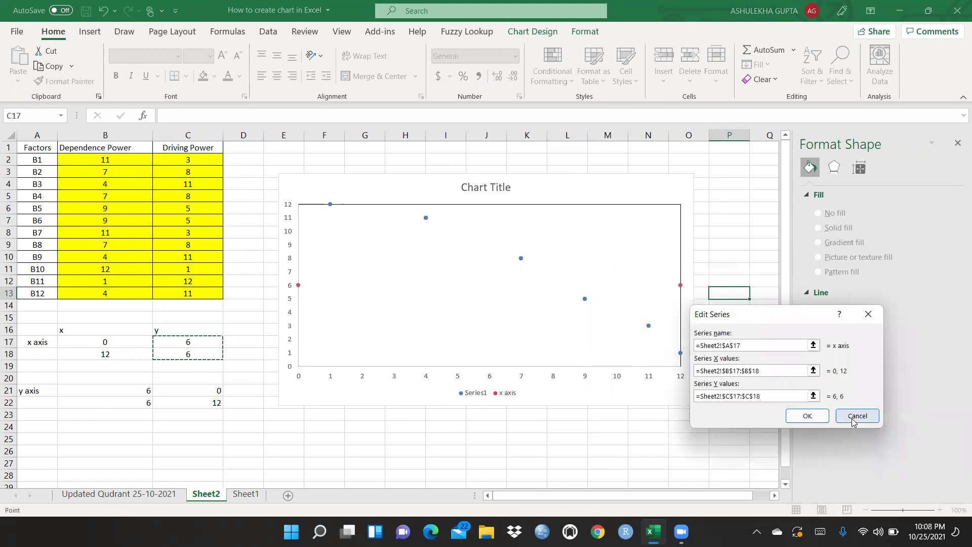
click(807, 416)
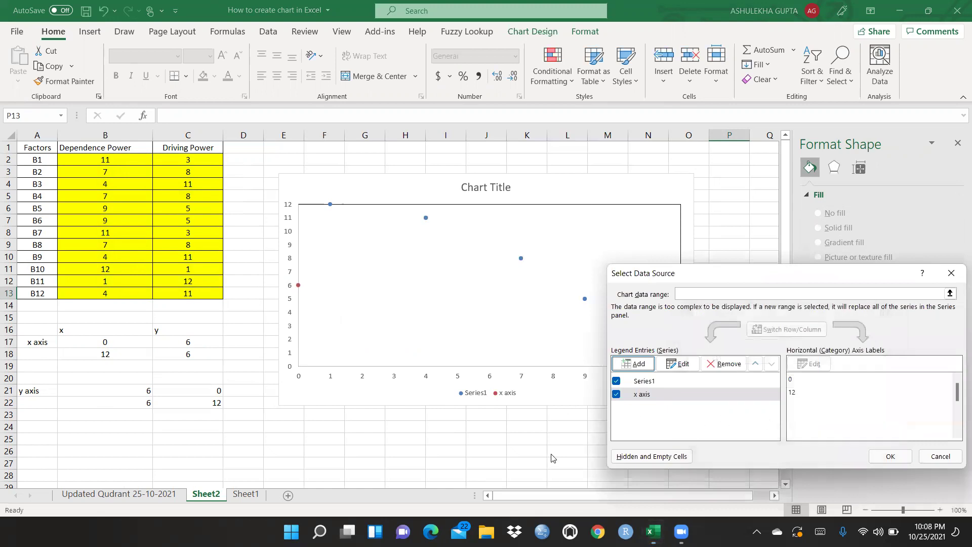
Add another chart series named from cell A21, with X values B21:B22 and Y values C21:C22, and apply the data source changes.
click(634, 364)
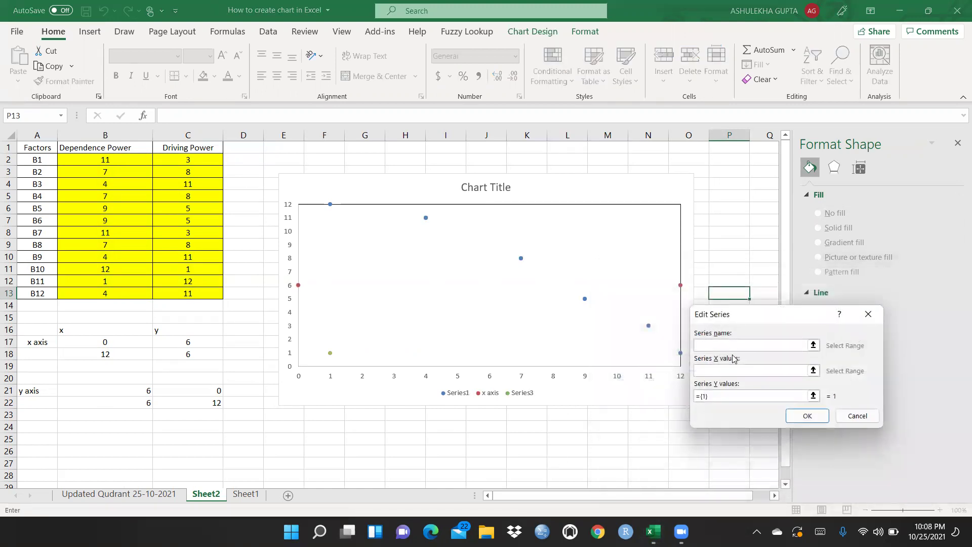
click(35, 391)
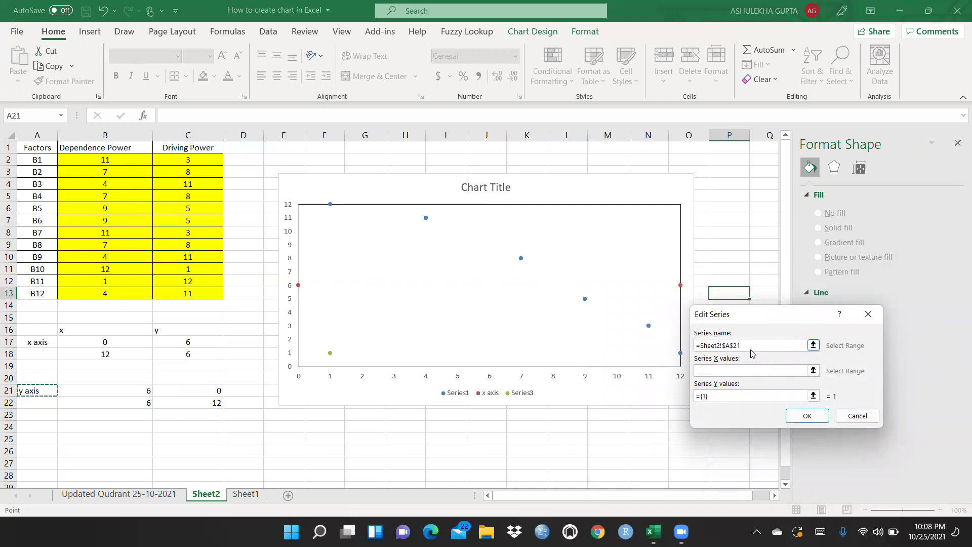
click(749, 370)
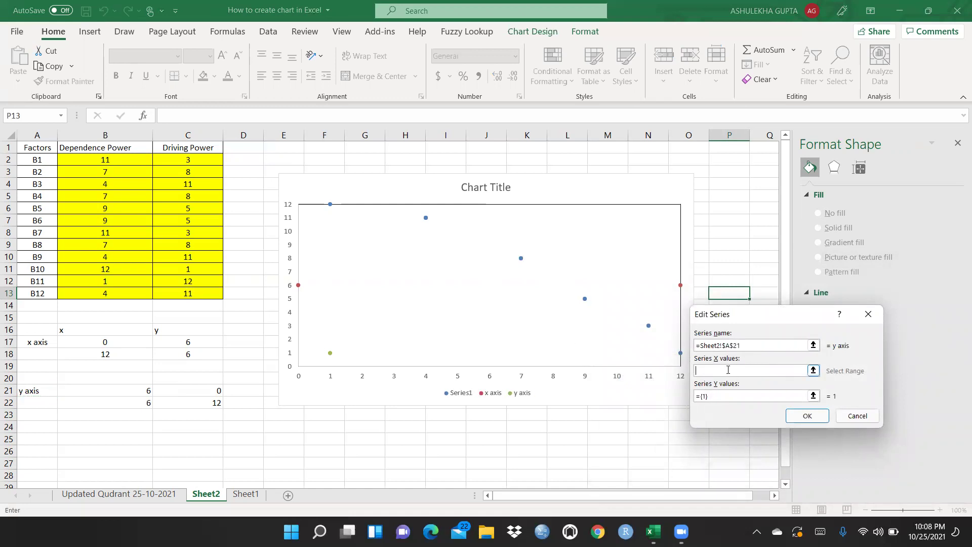
drag(115, 390, 122, 403)
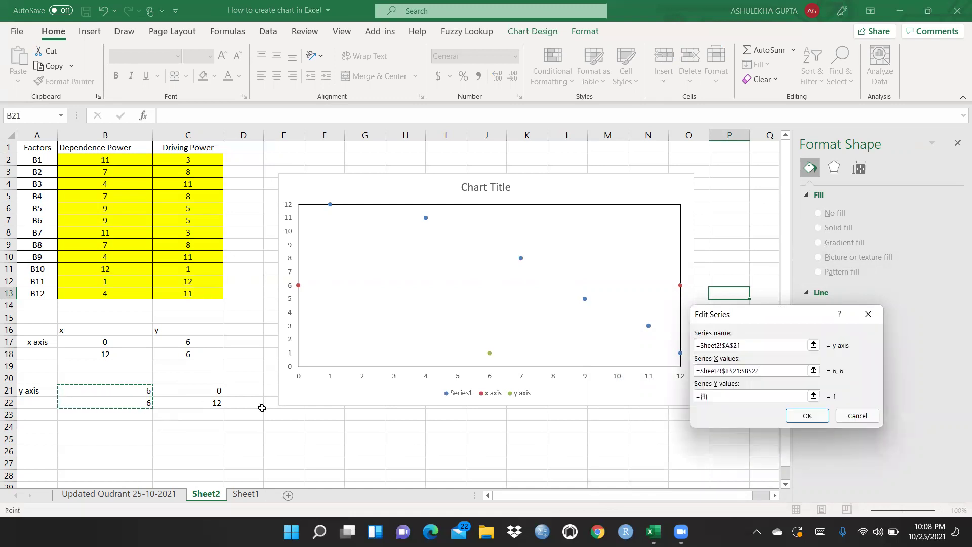
click(717, 395)
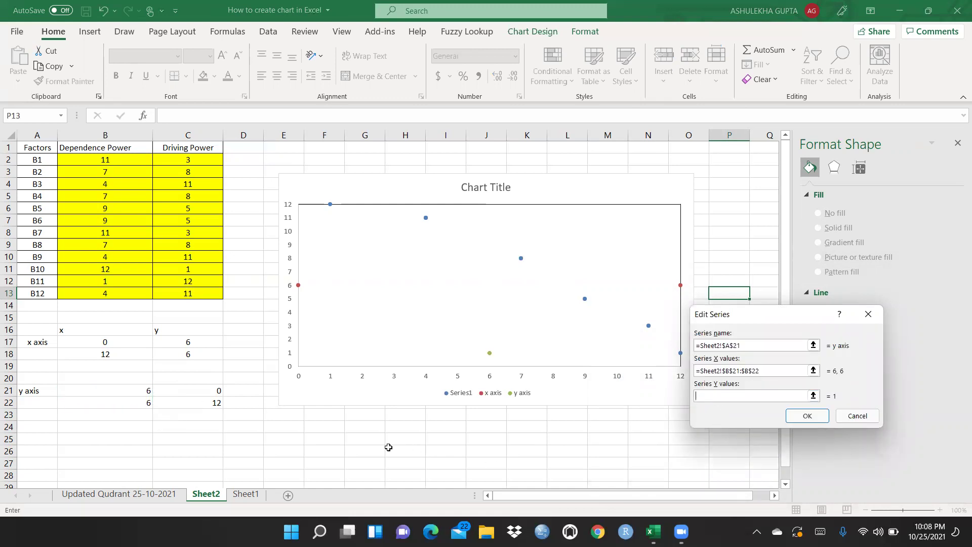
drag(191, 392, 194, 411)
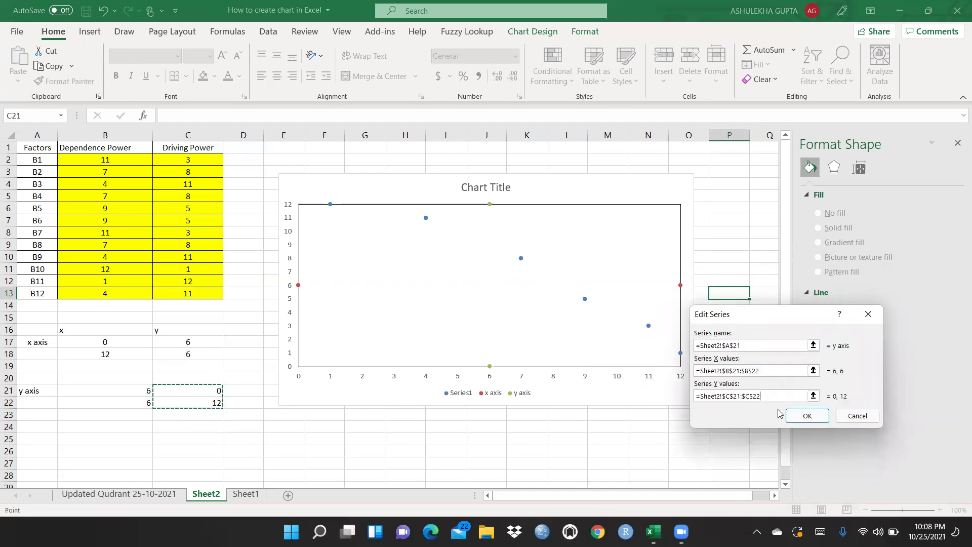
click(807, 416)
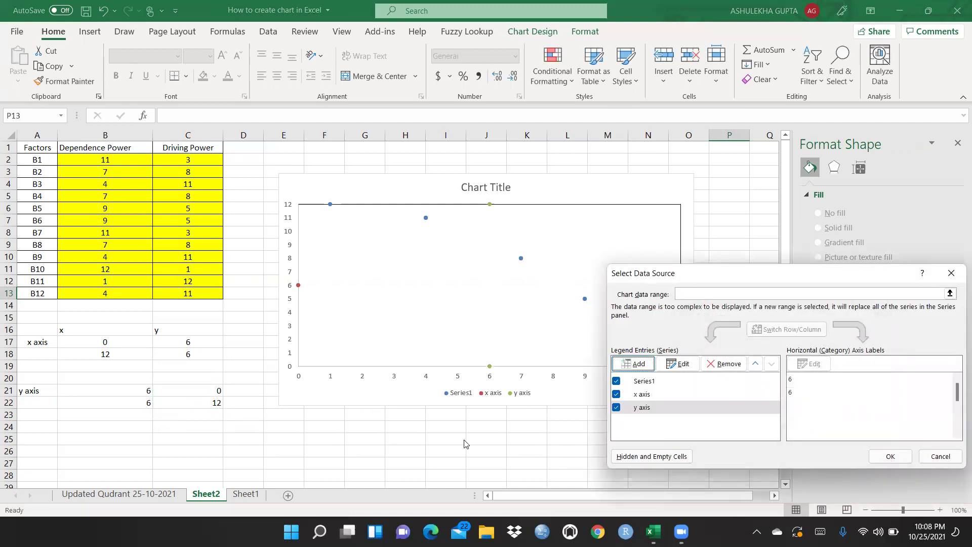
click(891, 456)
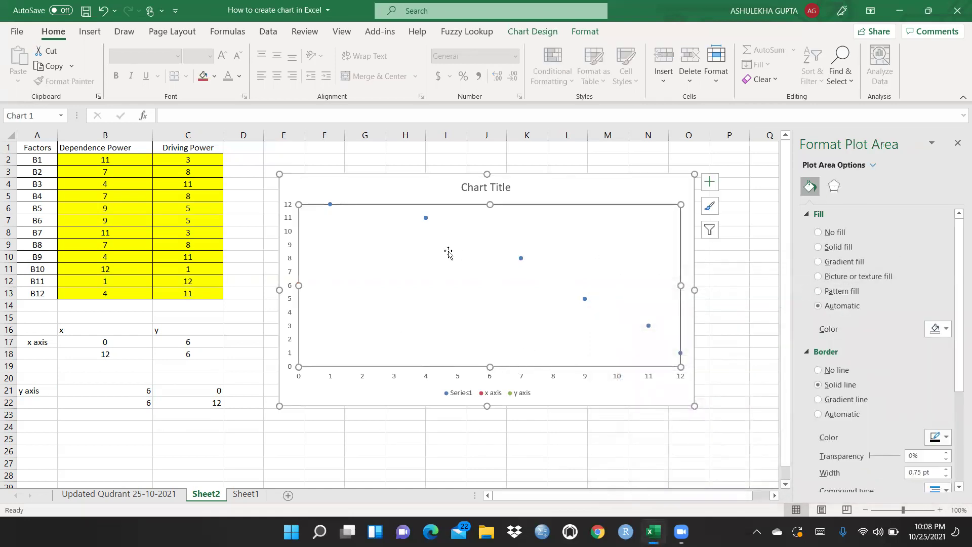
right_click(299, 286)
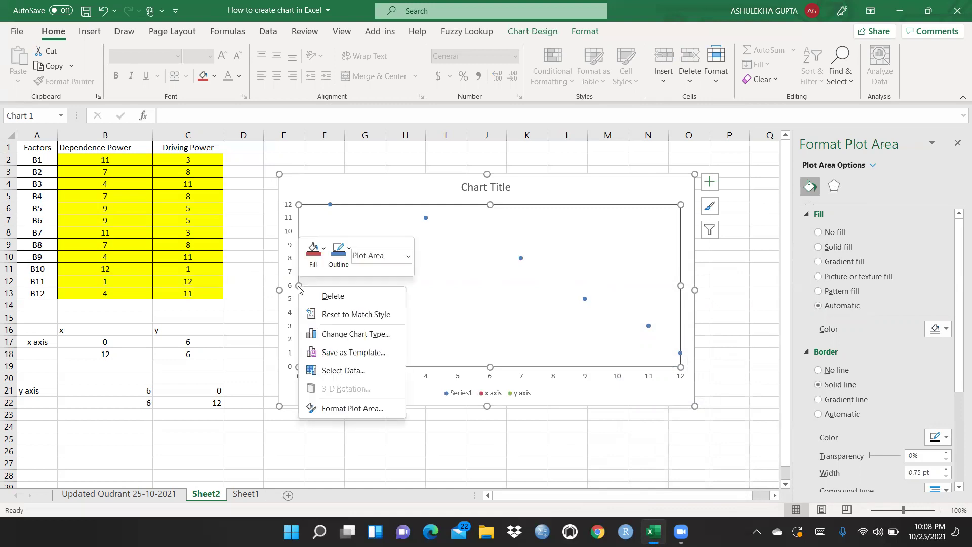
click(517, 294)
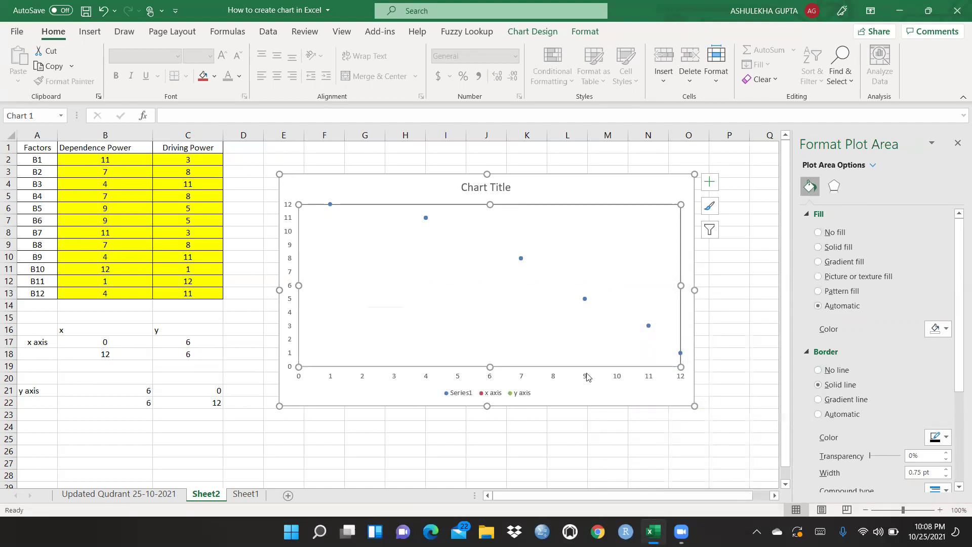
click(581, 304)
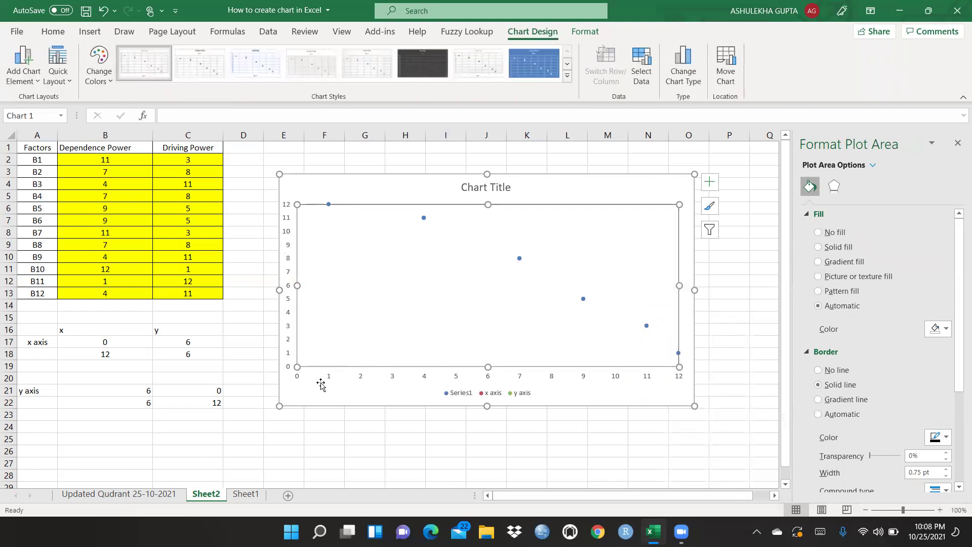
click(322, 427)
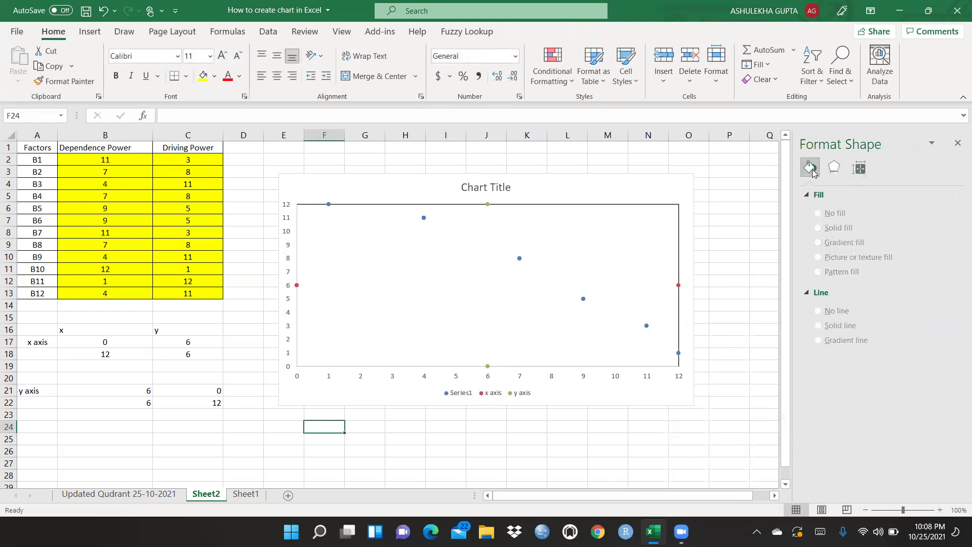
click(861, 169)
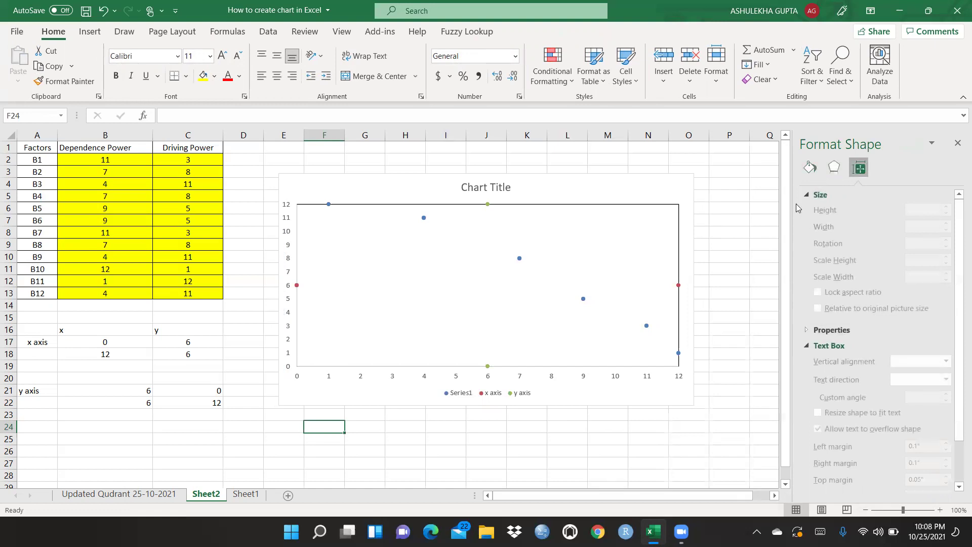
click(817, 169)
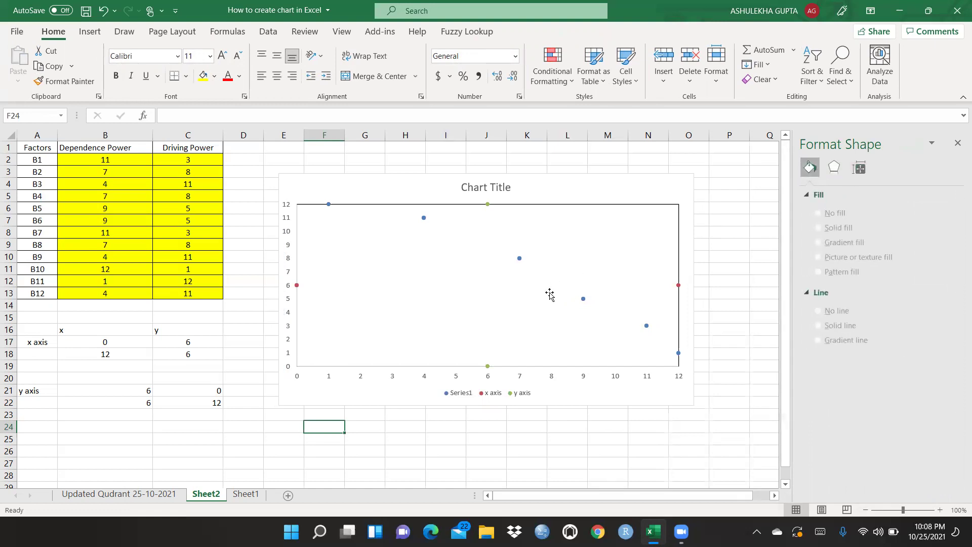
Join the x axis series' two points with a solid line 0.75 pt wide.
click(297, 285)
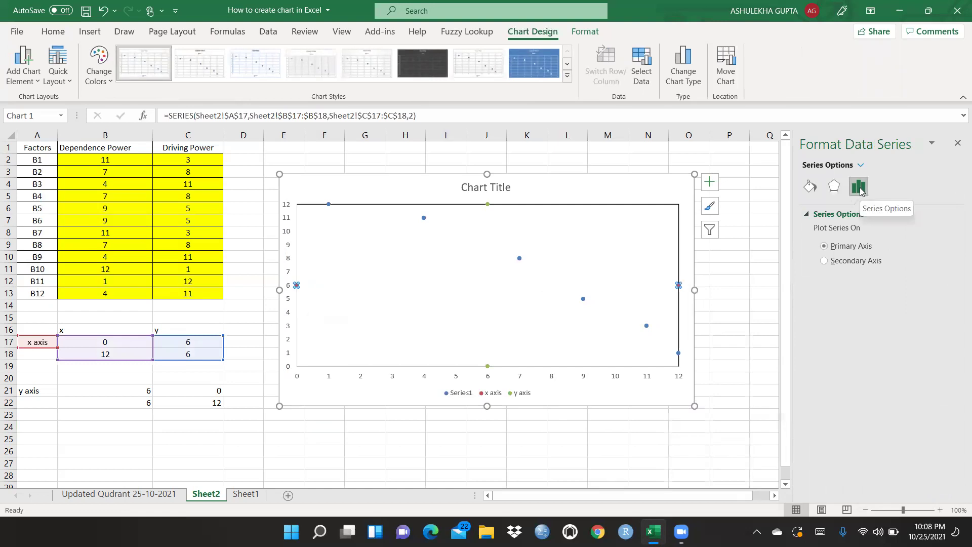
click(810, 187)
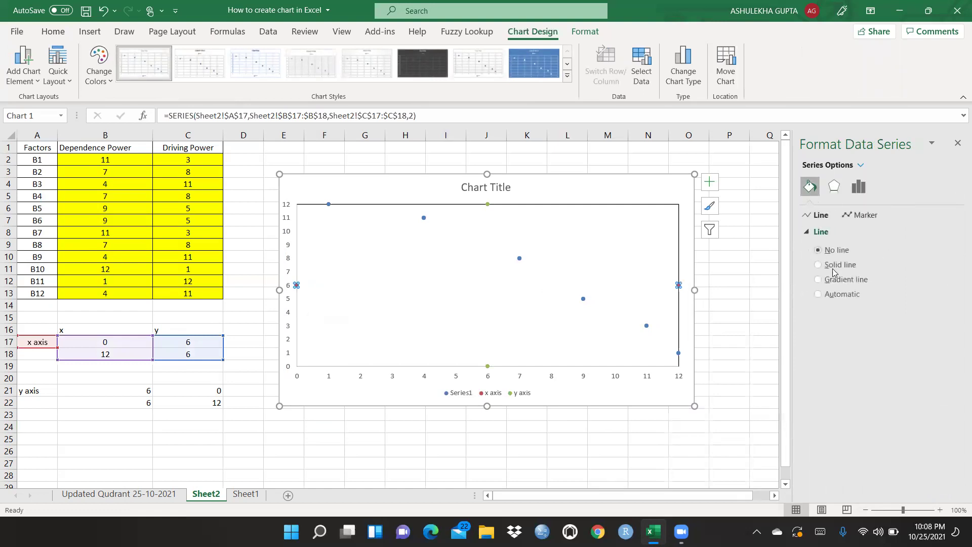
click(818, 265)
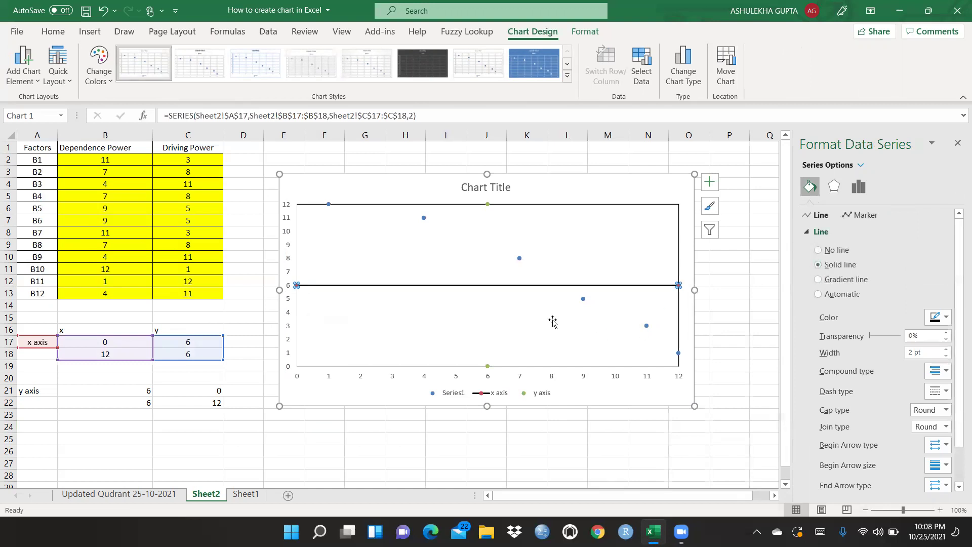
click(946, 356)
click(946, 356)
click(946, 356)
click(947, 356)
click(947, 356)
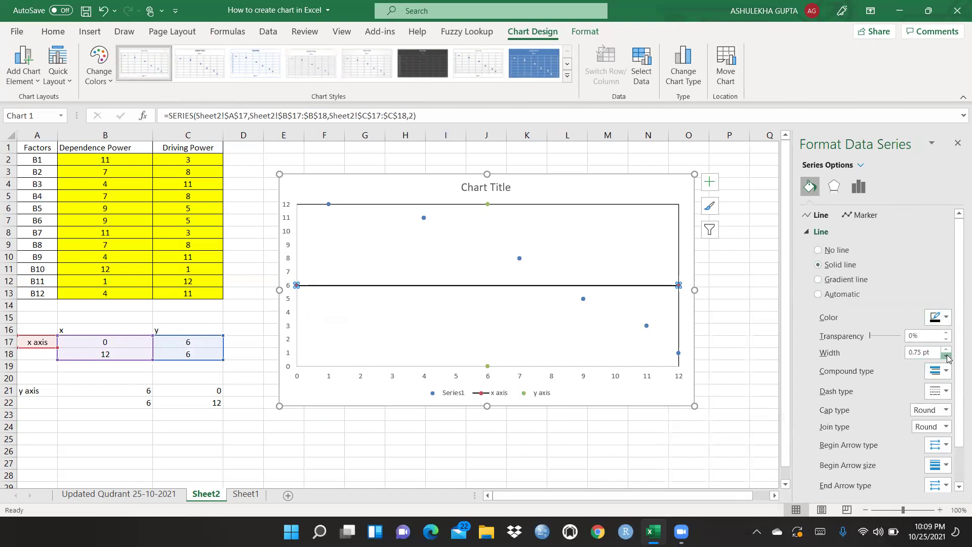
click(745, 405)
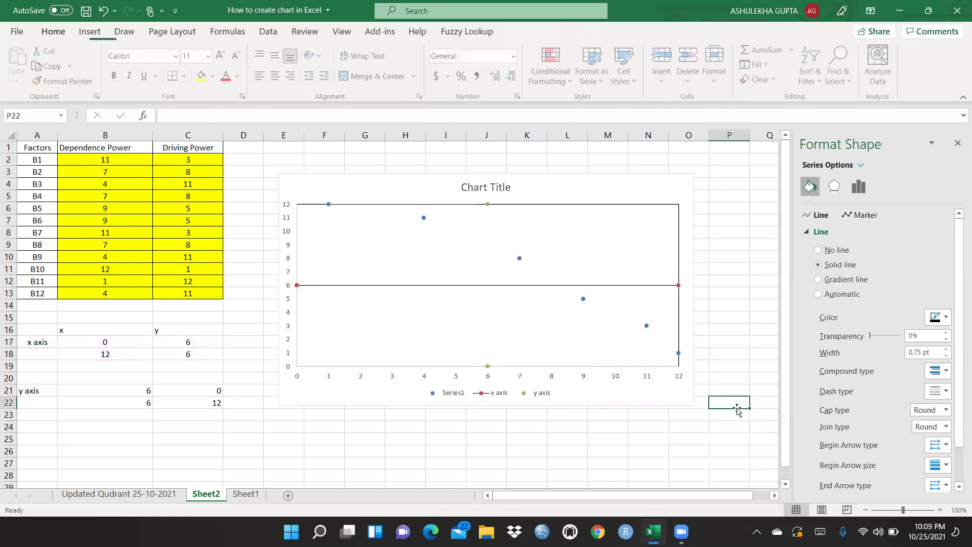
Join the y axis series' two points with a solid line 0.75 pt wide.
click(487, 204)
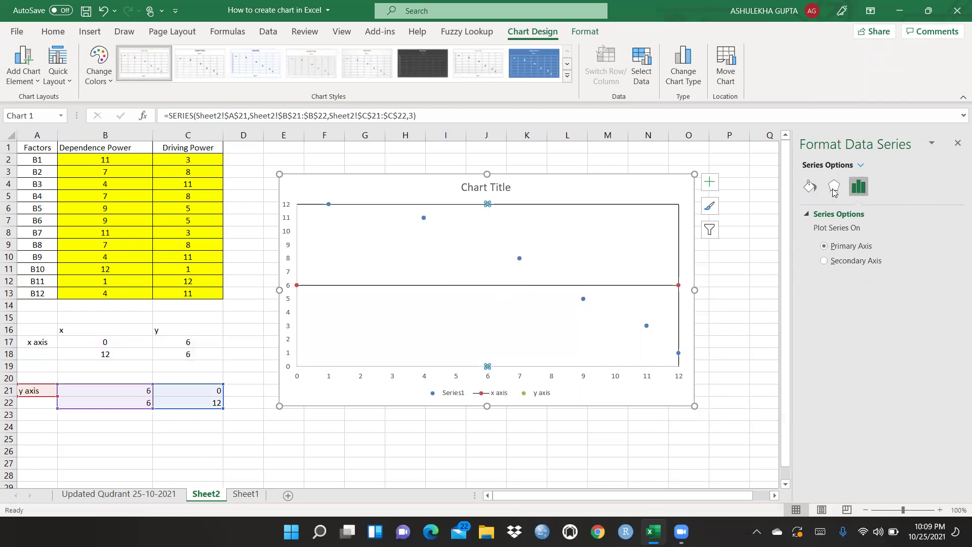
click(810, 187)
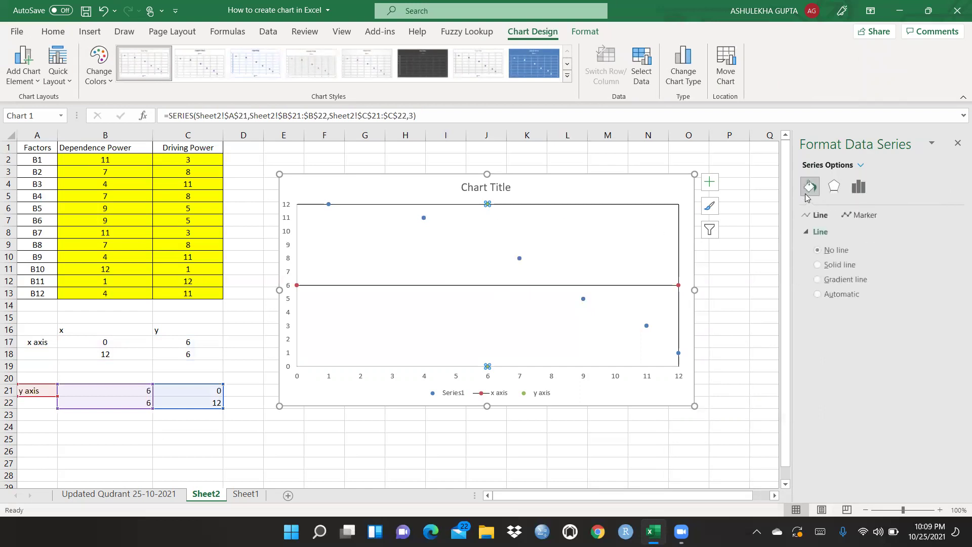
click(819, 265)
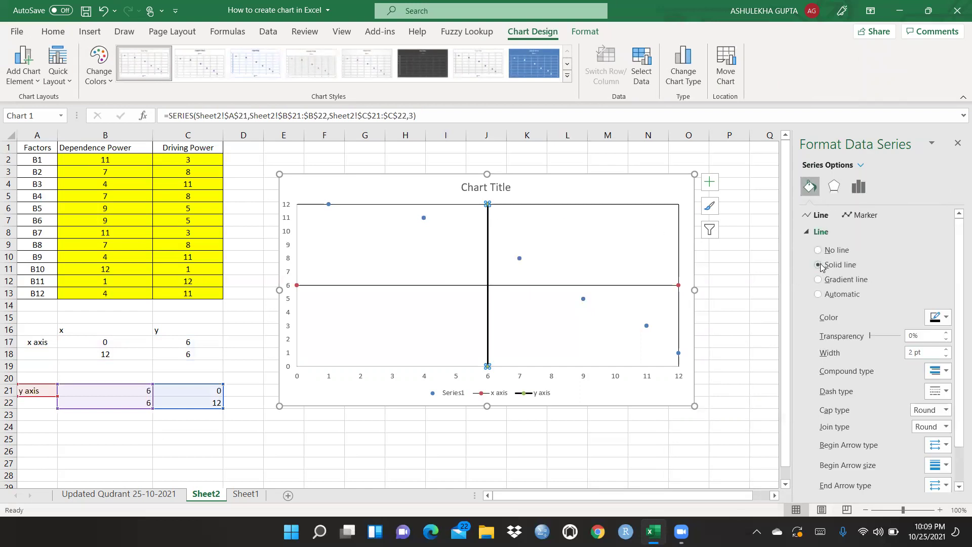
click(946, 356)
click(947, 356)
click(946, 356)
click(947, 357)
click(946, 357)
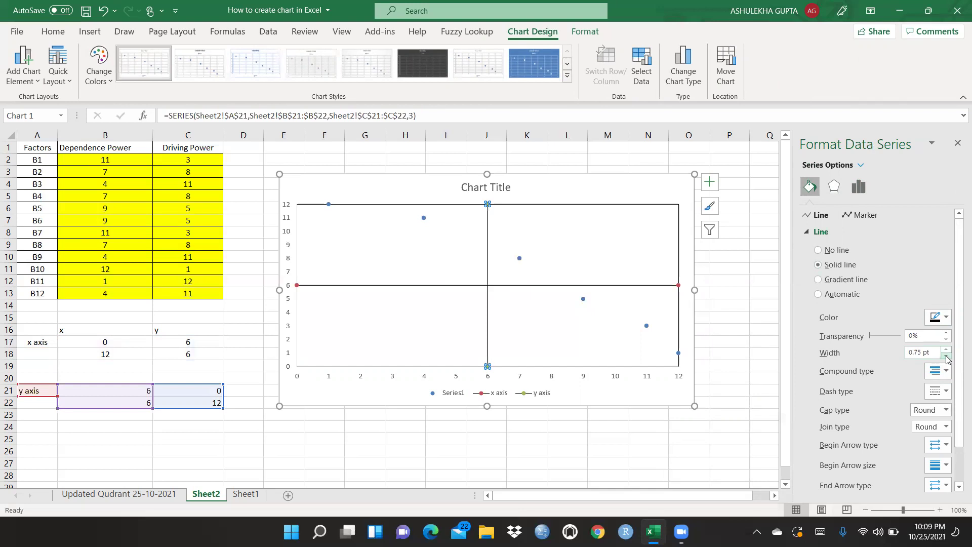
click(728, 318)
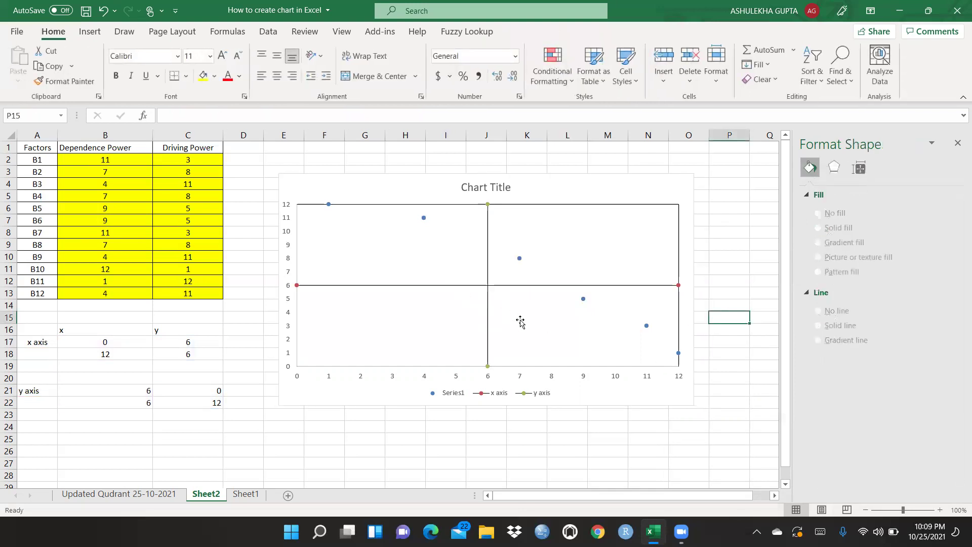
Add data labels to the Series1 points in the scatter chart.
click(372, 356)
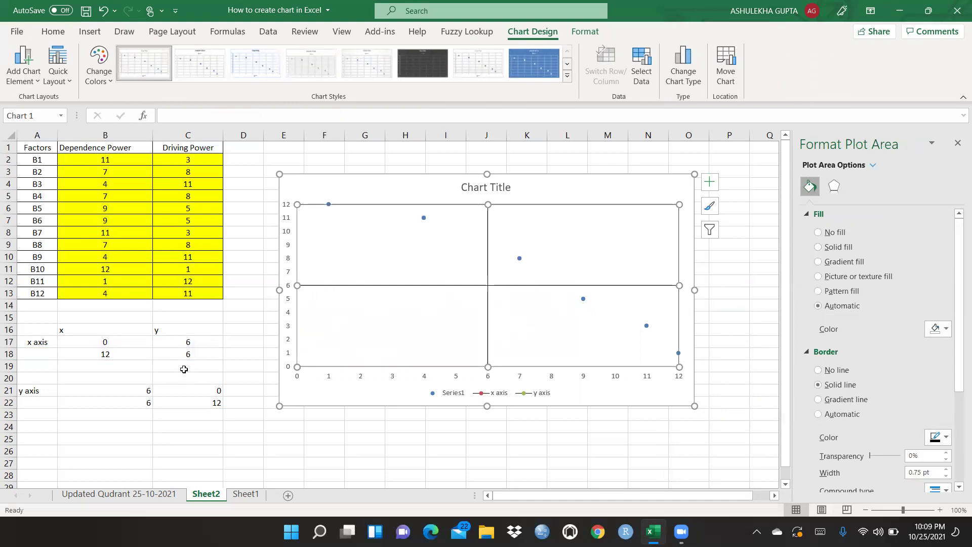
right_click(424, 218)
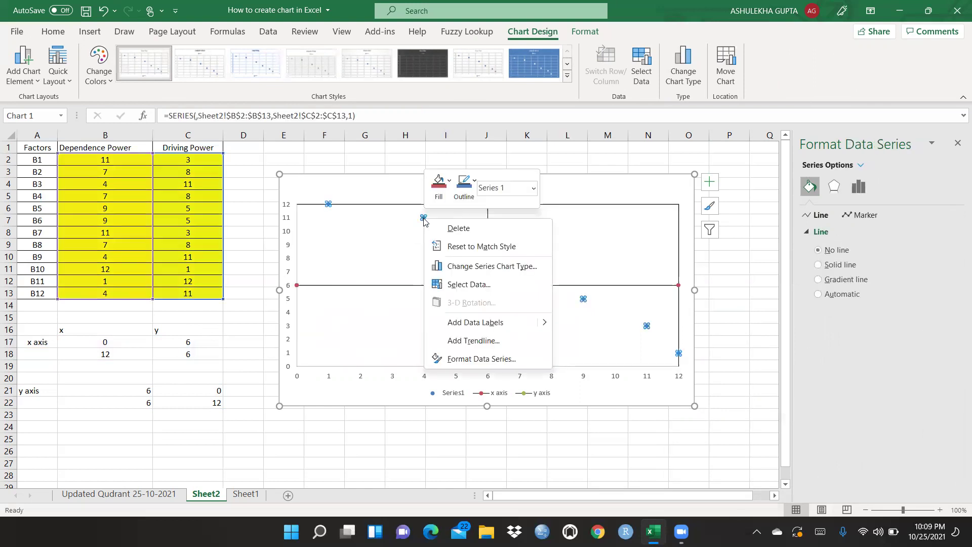
click(452, 324)
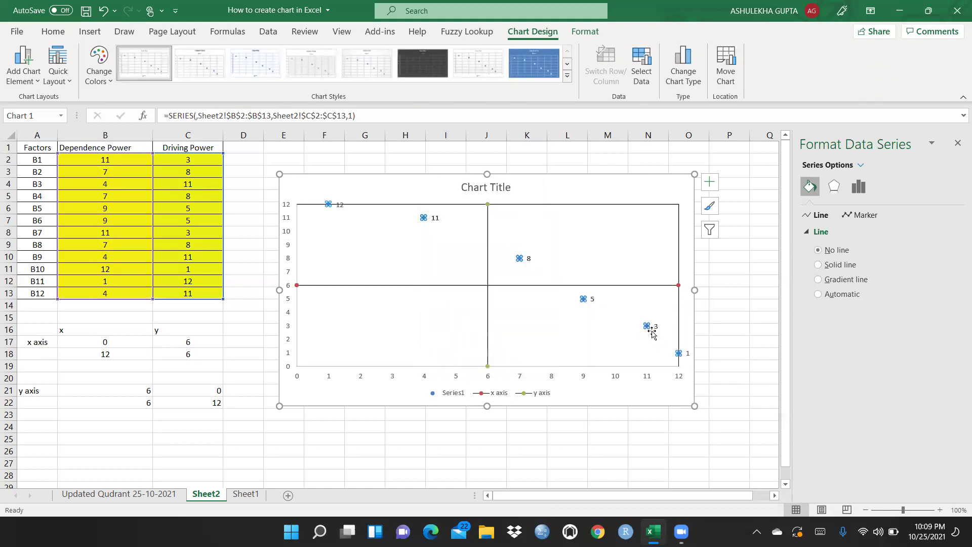
mouse_move(329, 204)
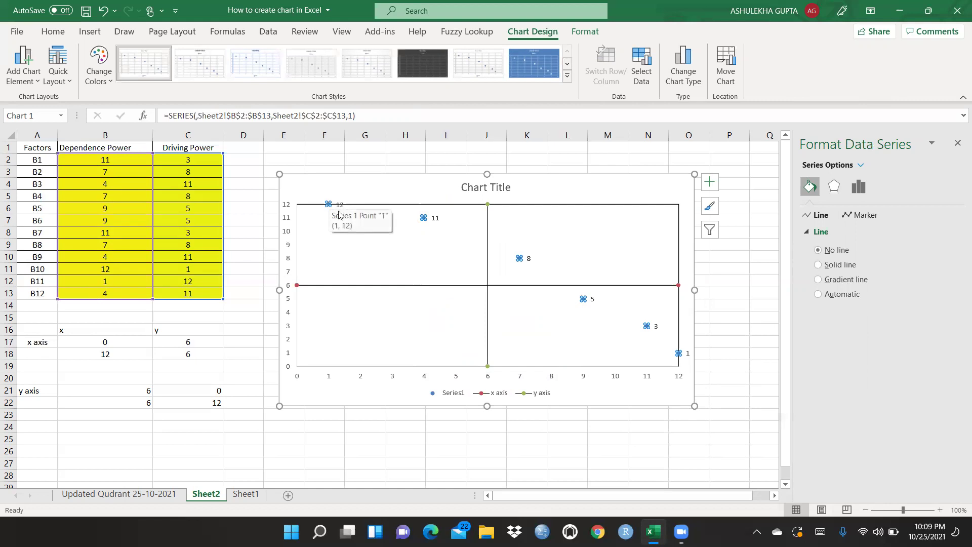
Look through the line, marker, effects and series formatting options of the Series1 points for a way to change their labels.
click(862, 218)
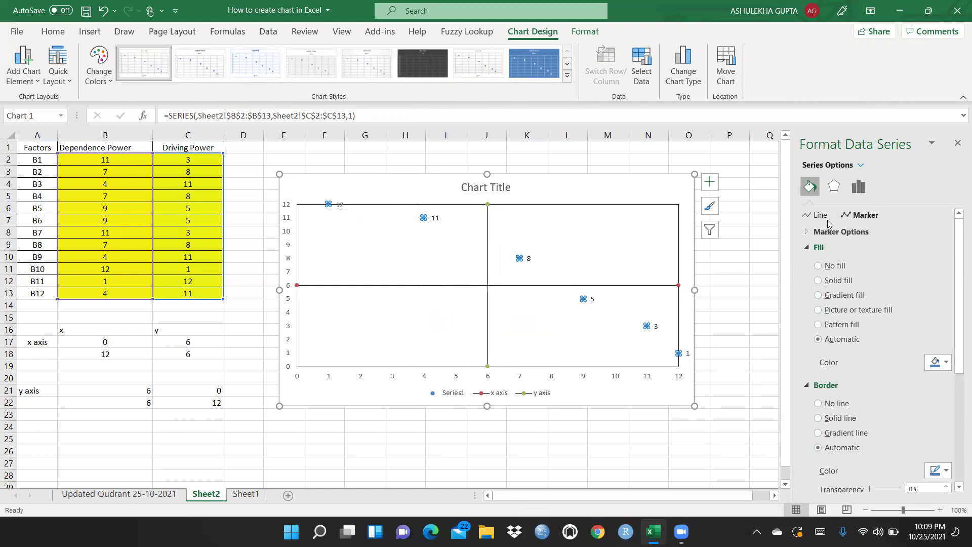
click(812, 217)
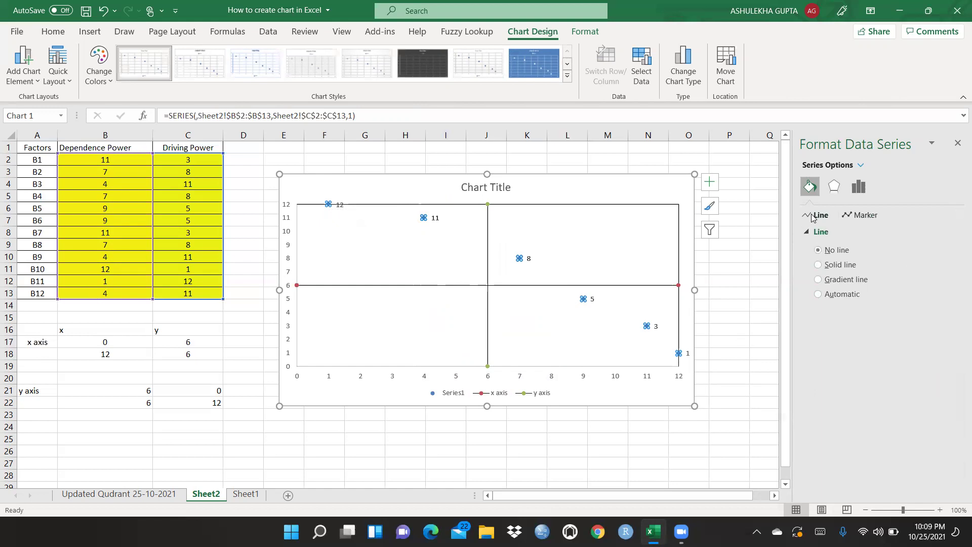
click(862, 219)
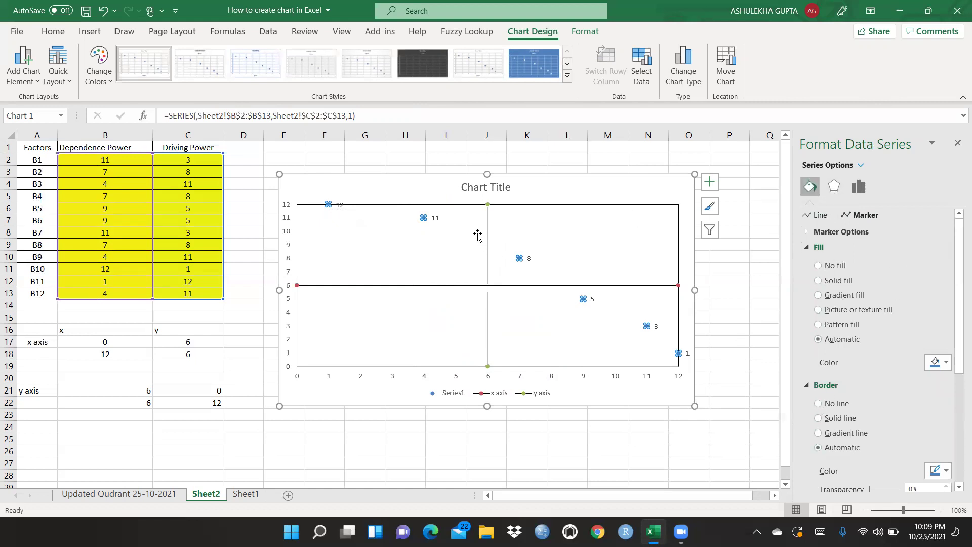
click(329, 203)
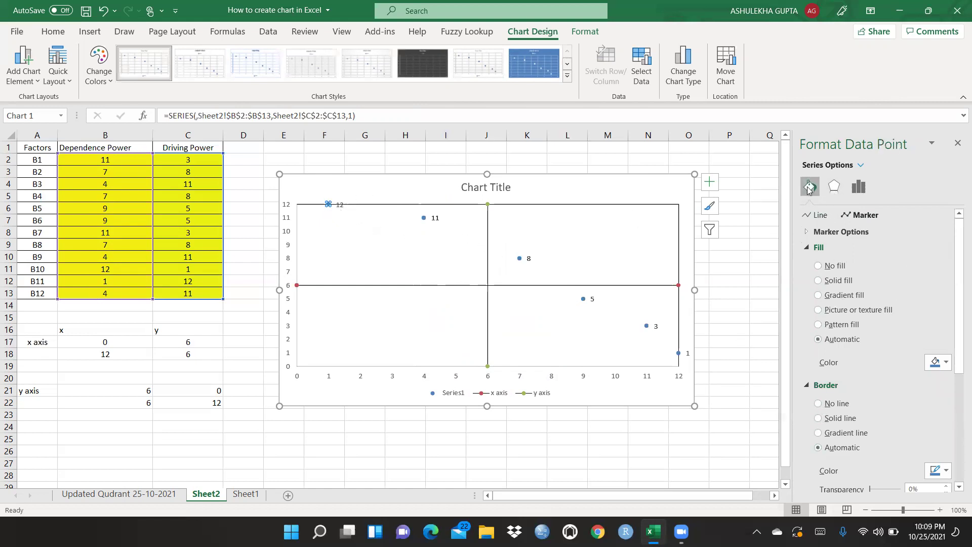
click(857, 187)
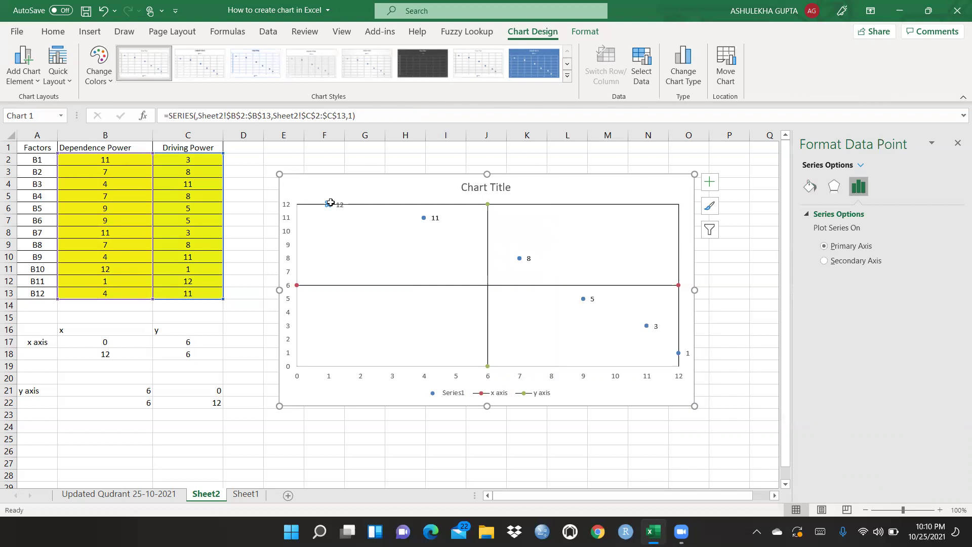
click(808, 184)
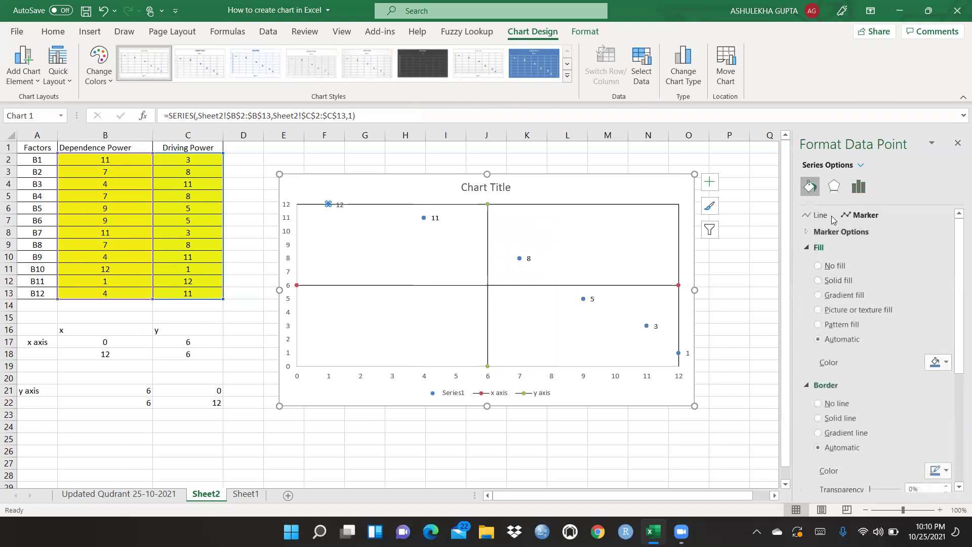
click(834, 186)
click(859, 188)
click(823, 214)
click(820, 215)
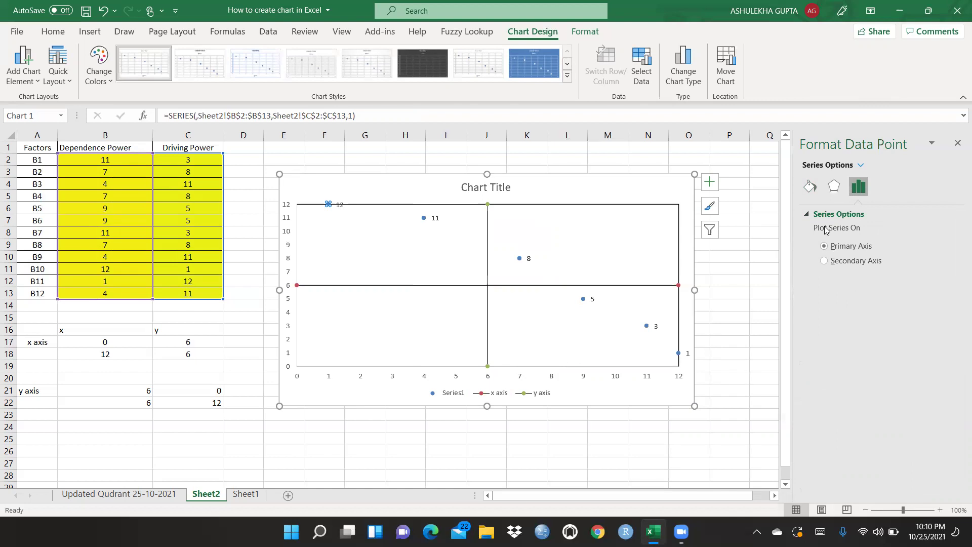
click(541, 260)
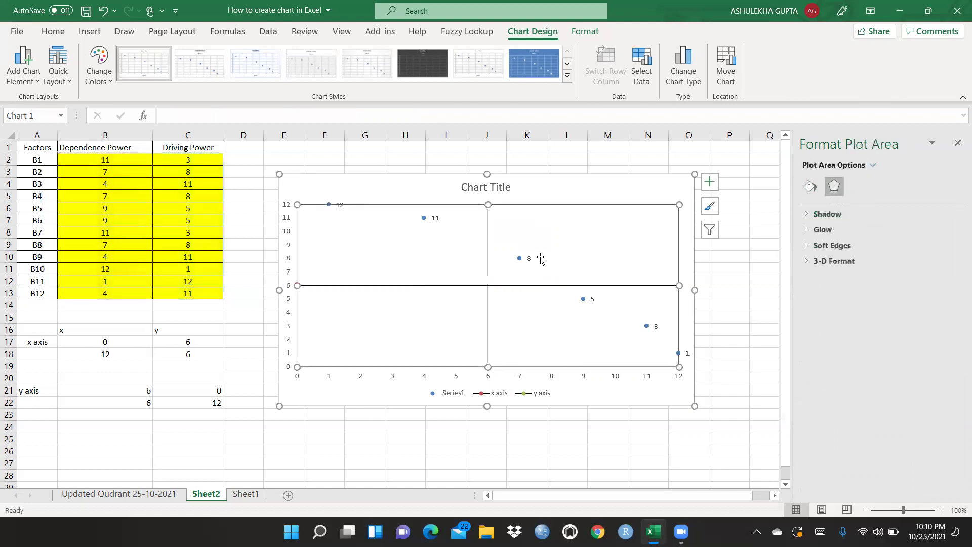
click(329, 205)
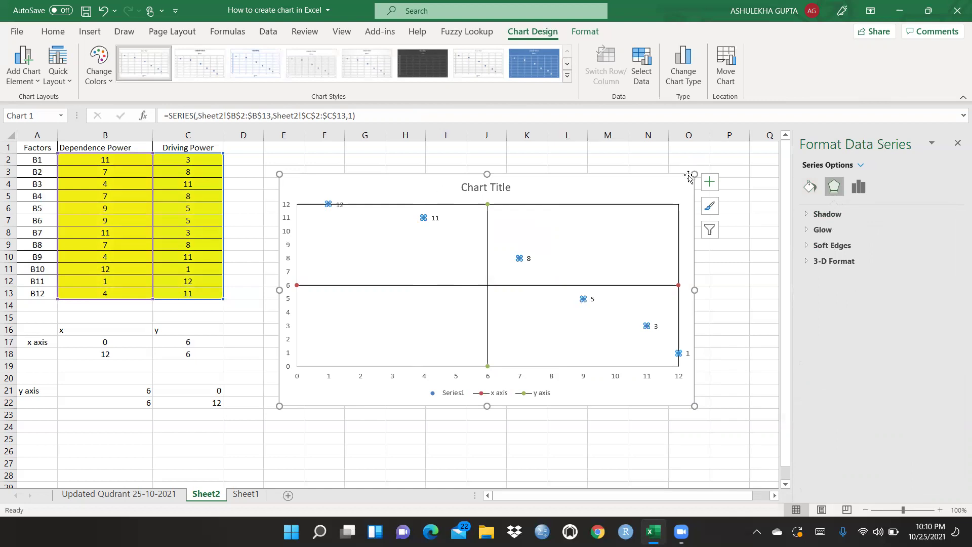
click(858, 187)
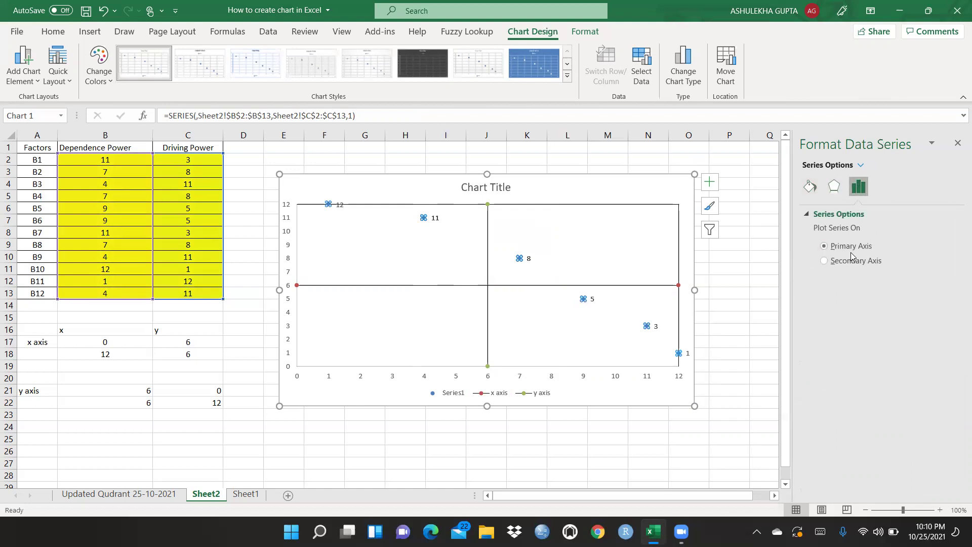
click(828, 220)
click(829, 220)
click(834, 187)
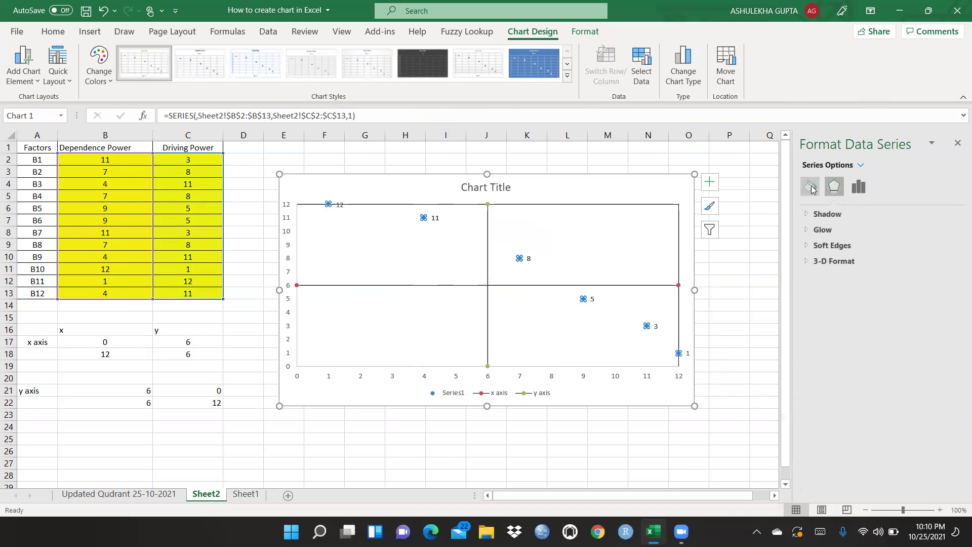
click(811, 187)
click(856, 216)
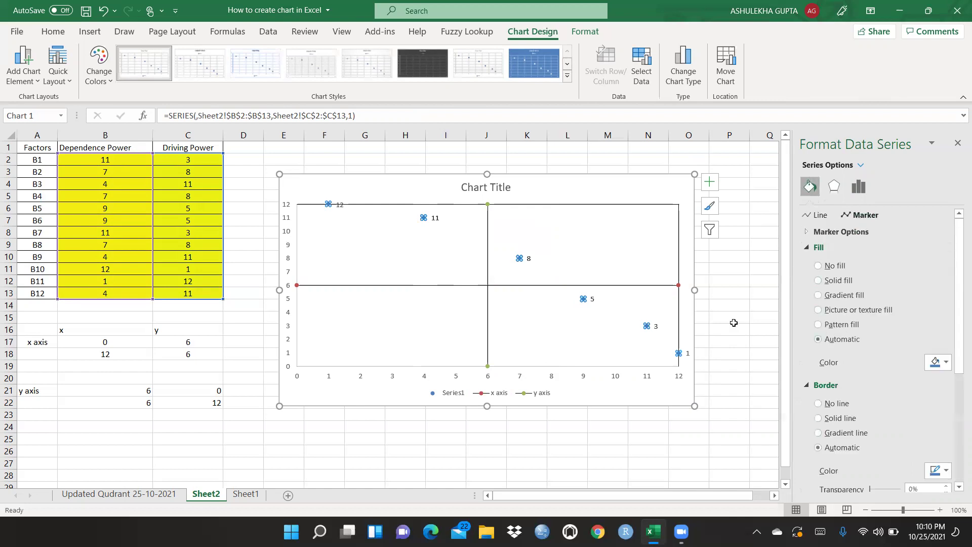
click(530, 325)
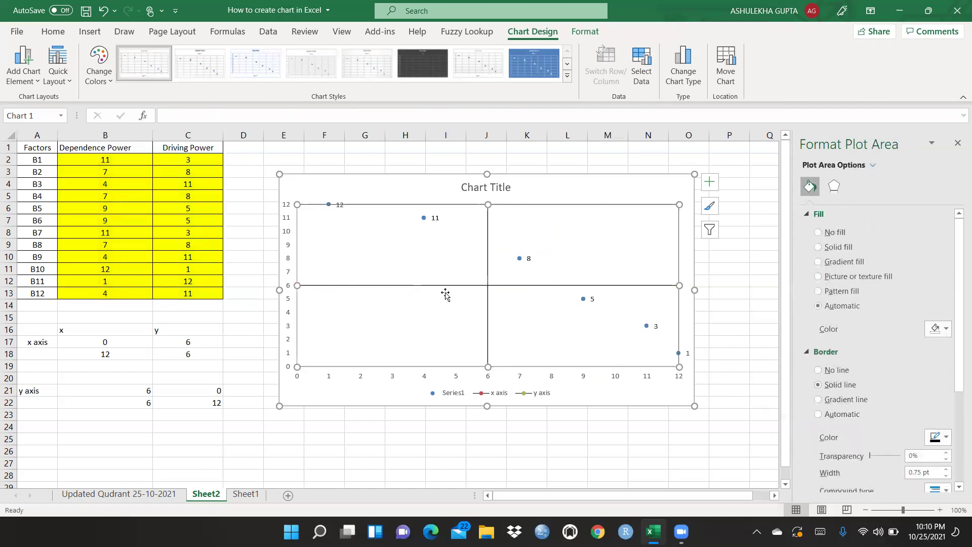
click(329, 204)
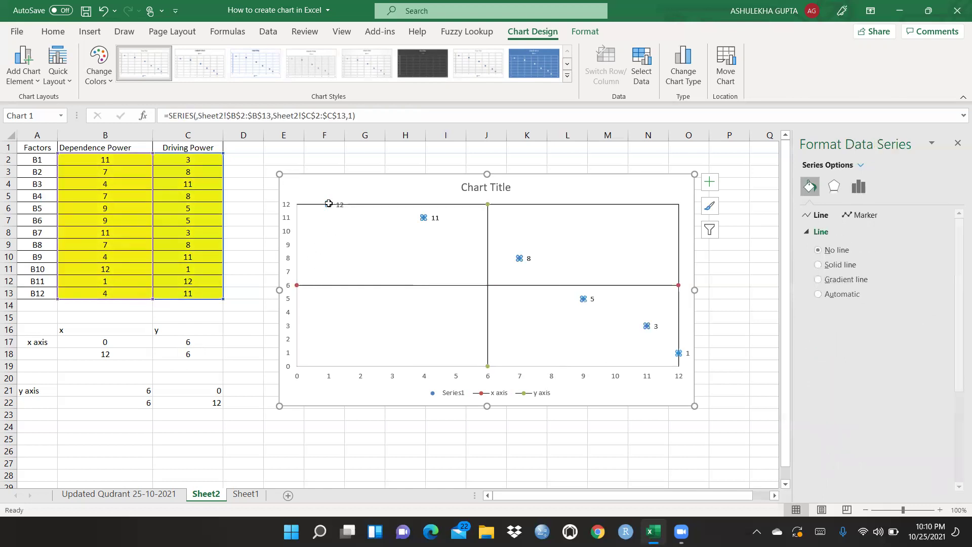
right_click(330, 206)
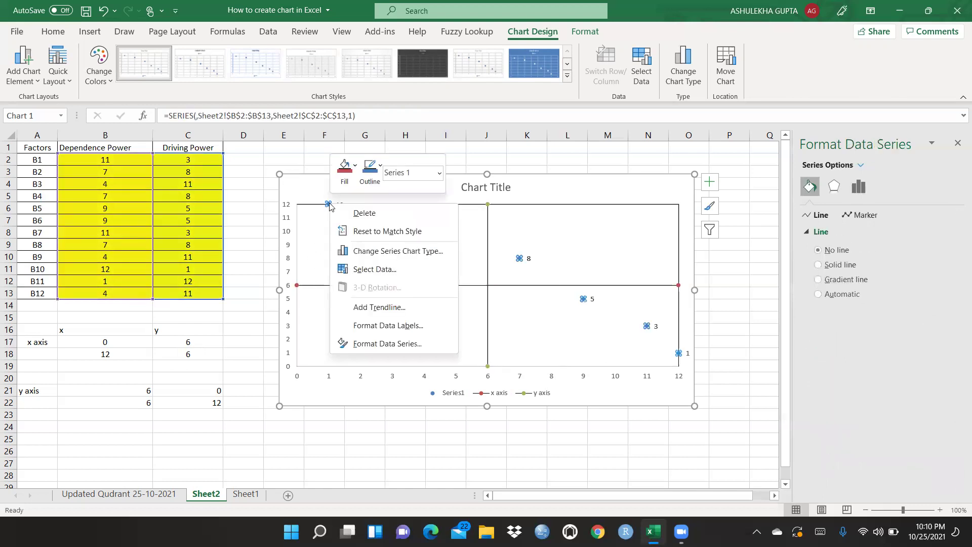
click(388, 326)
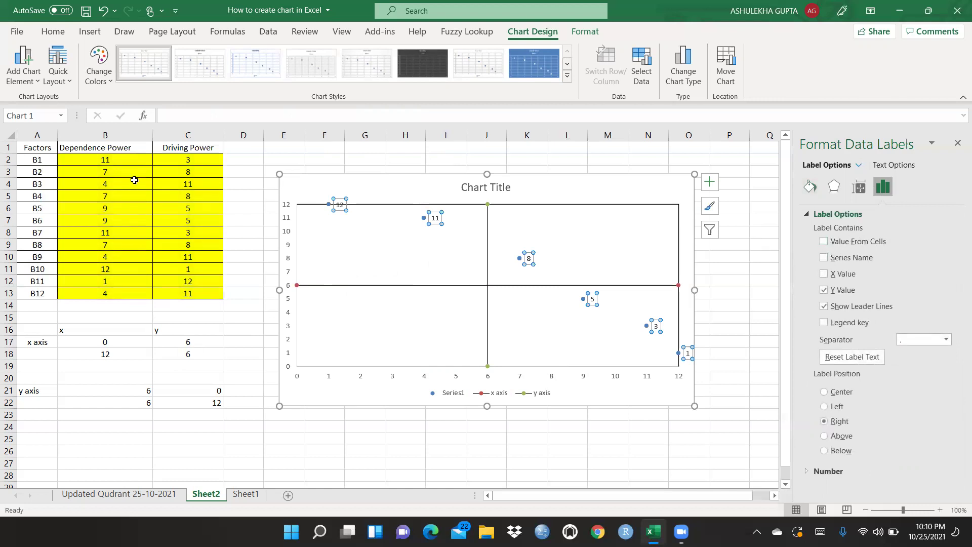
drag(37, 158, 25, 293)
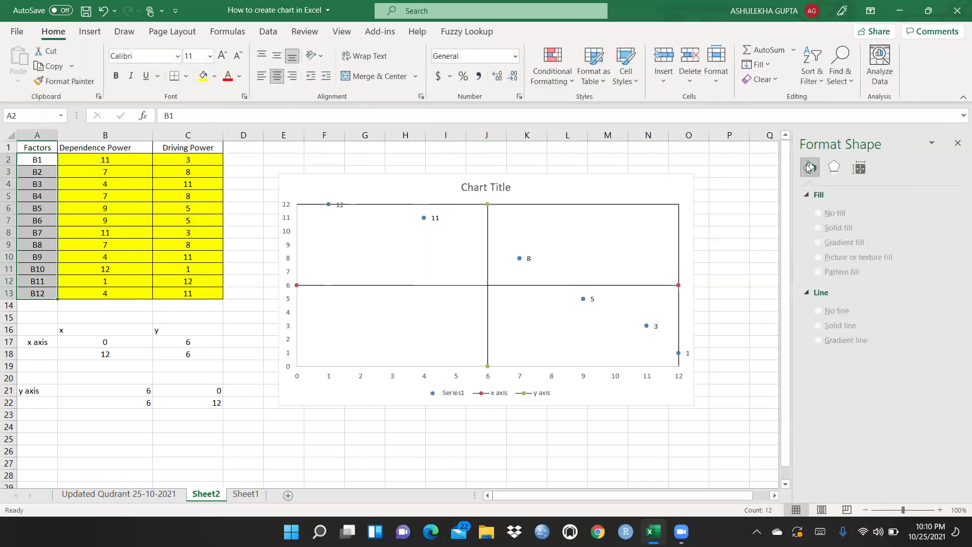
Add the factor names from cells A2:A13 to the Series1 data labels as values from cells.
click(328, 210)
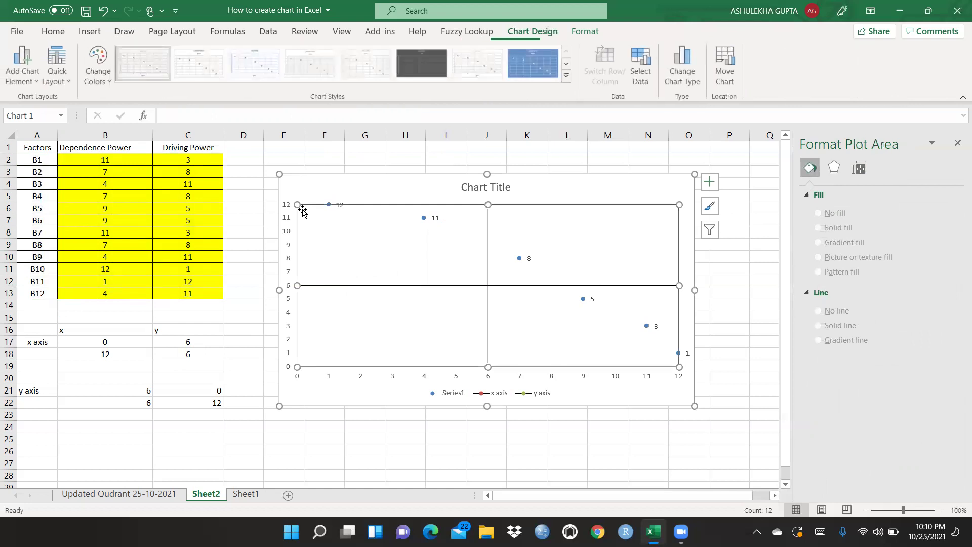
click(329, 206)
right_click(328, 205)
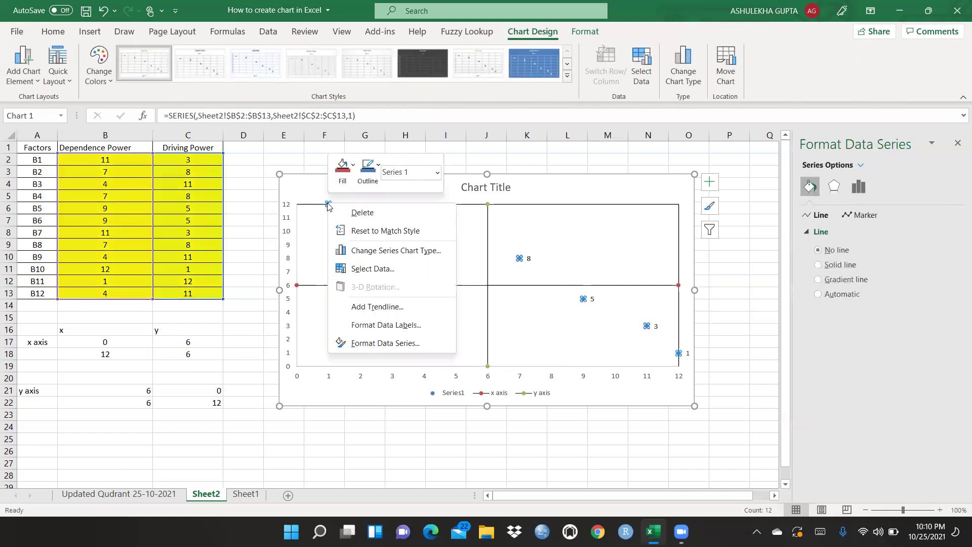
click(376, 325)
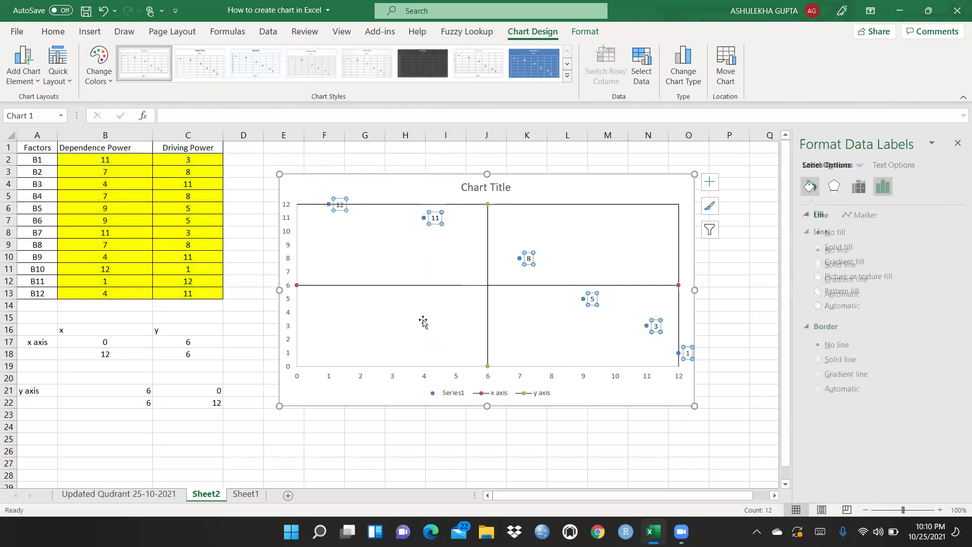
click(825, 242)
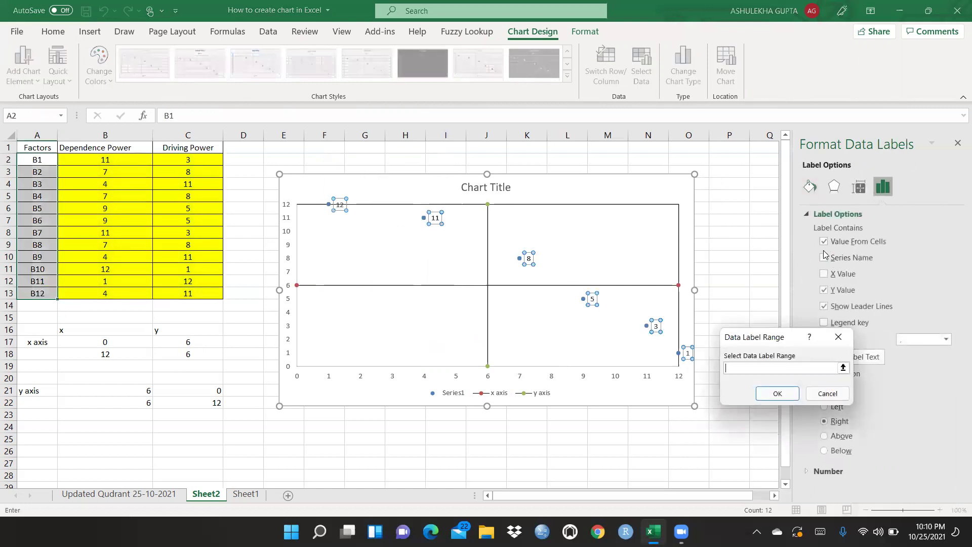
drag(32, 160, 30, 294)
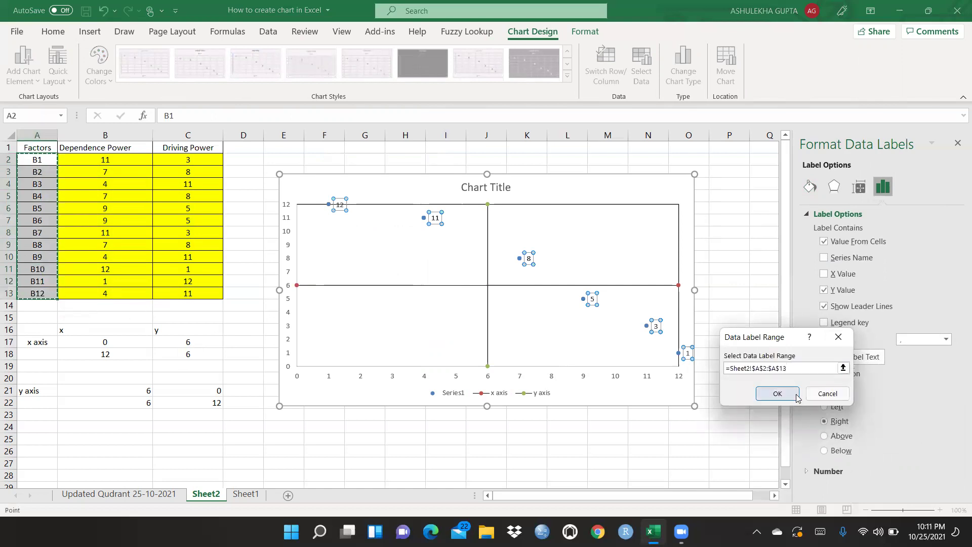
click(778, 394)
click(566, 398)
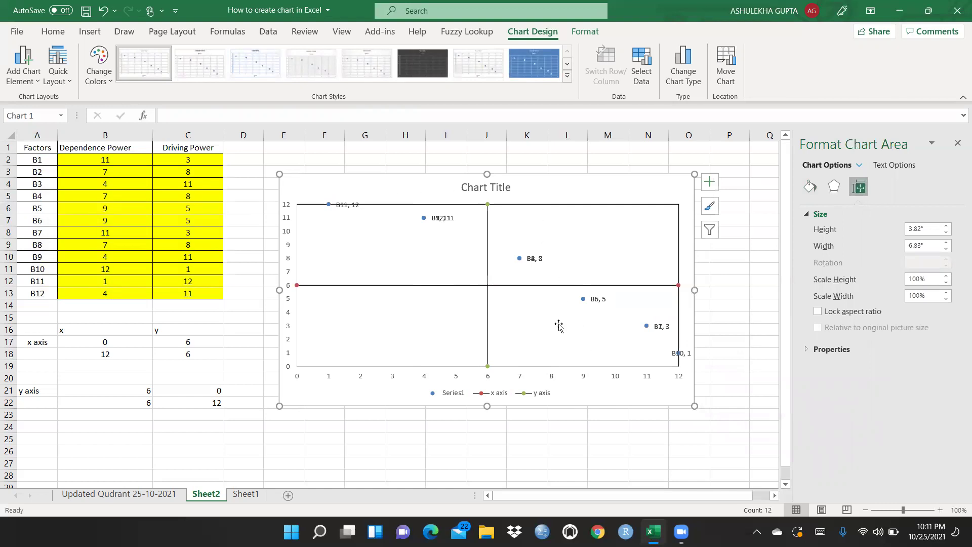
Change the shape of the Series1 data labels to a down arrow callout.
click(328, 205)
right_click(331, 205)
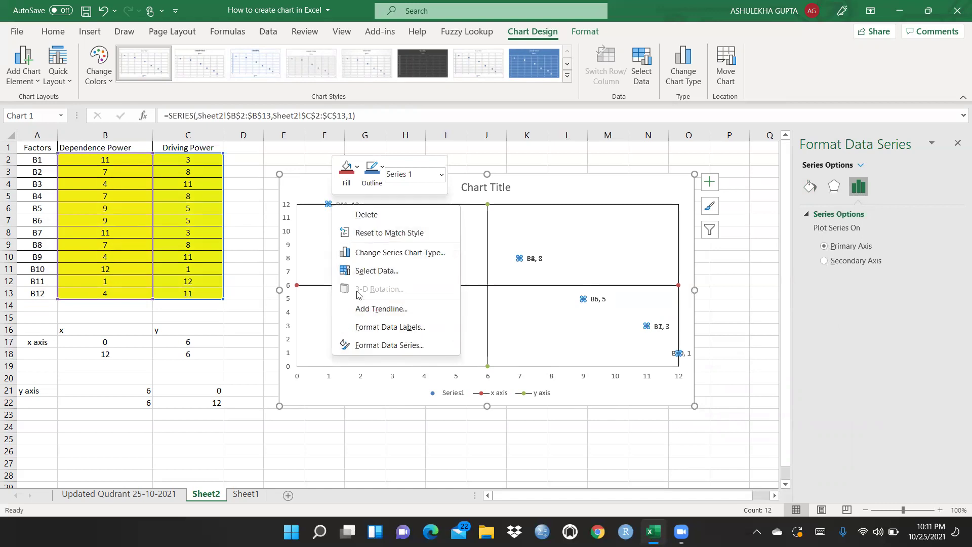
click(326, 256)
click(329, 203)
click(338, 208)
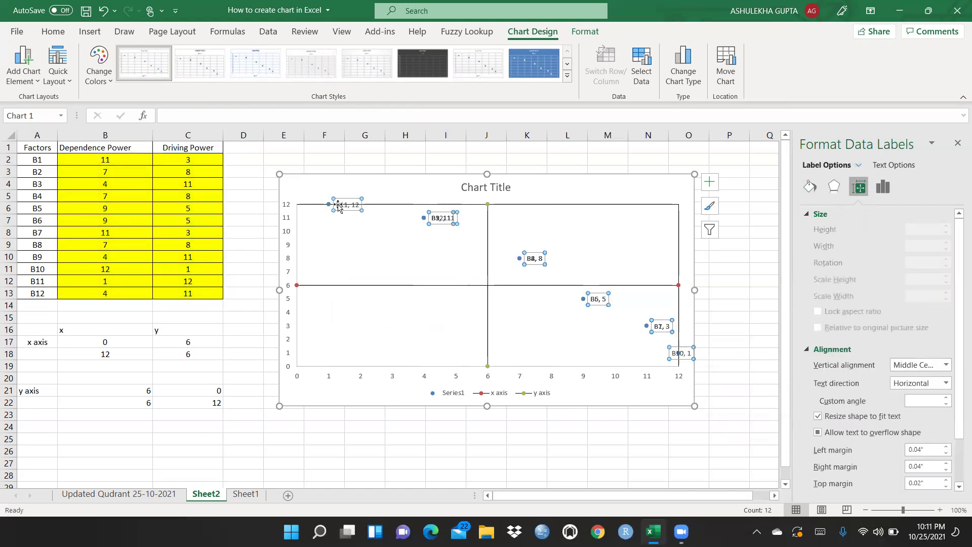
right_click(339, 206)
mouse_move(405, 349)
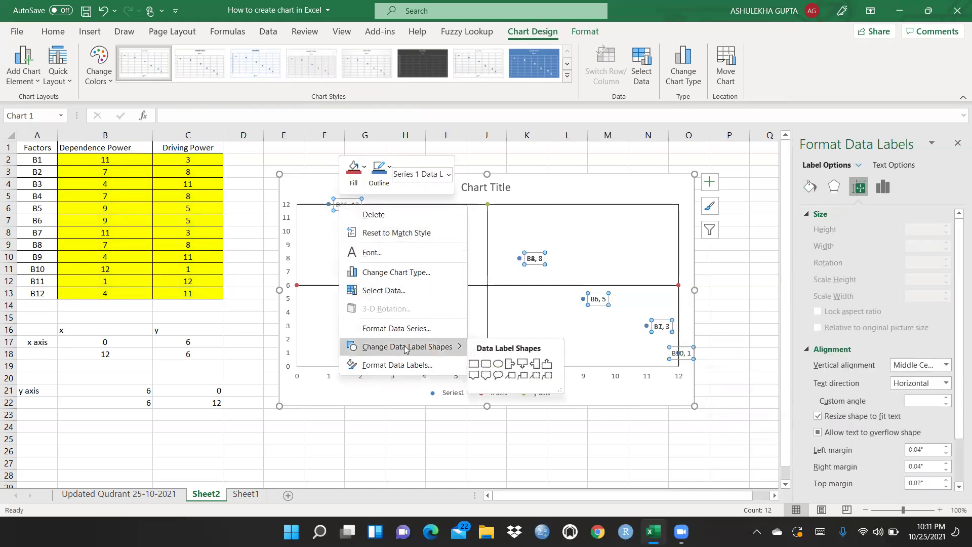
click(522, 364)
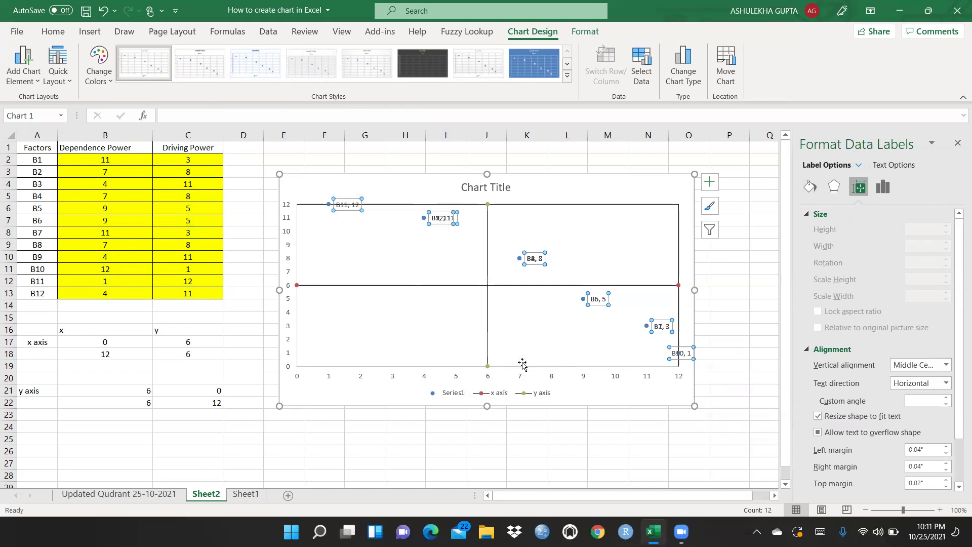
click(525, 337)
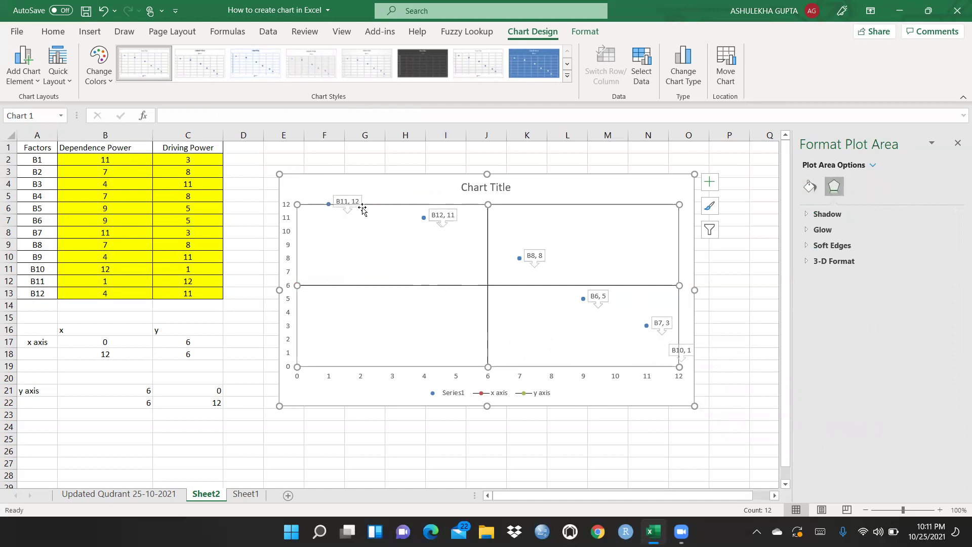
Try the right arrow callout shape on the Series1 data labels.
right_click(347, 203)
mouse_move(459, 348)
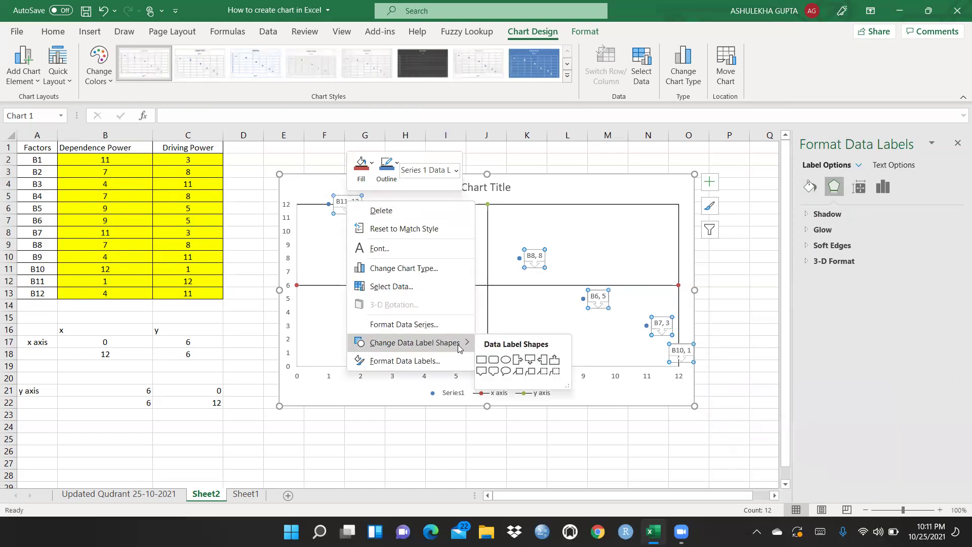
click(520, 360)
click(454, 315)
Switch the Series1 data labels back to the down arrow callout shape.
right_click(341, 204)
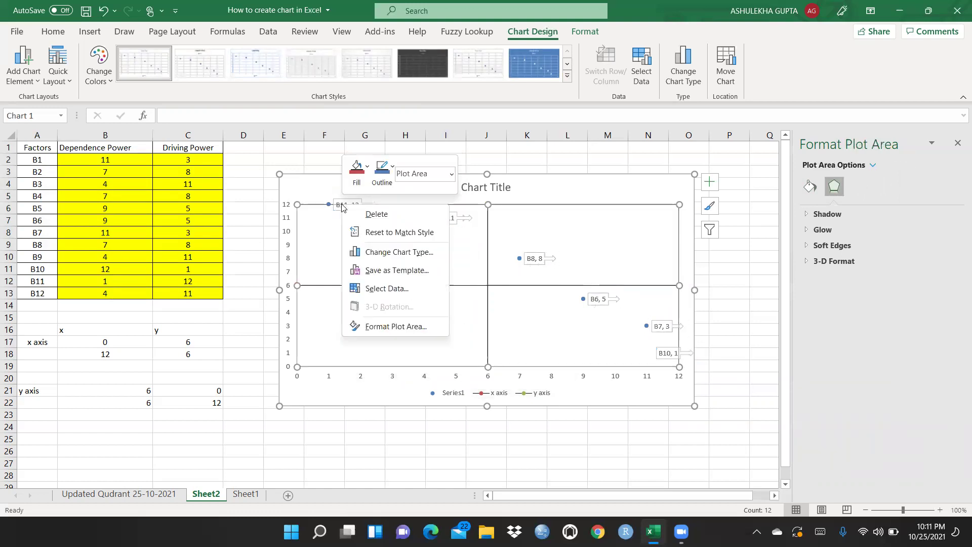
click(319, 238)
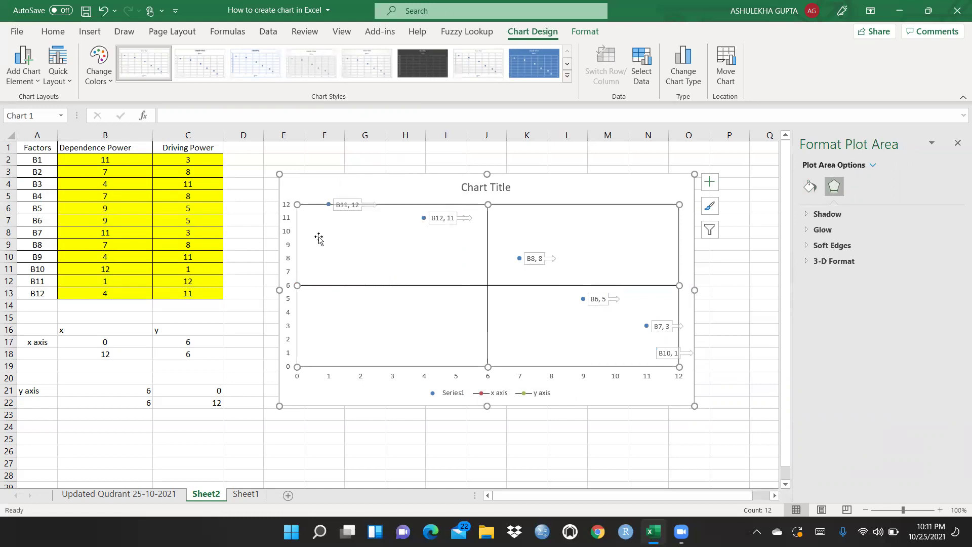
click(344, 209)
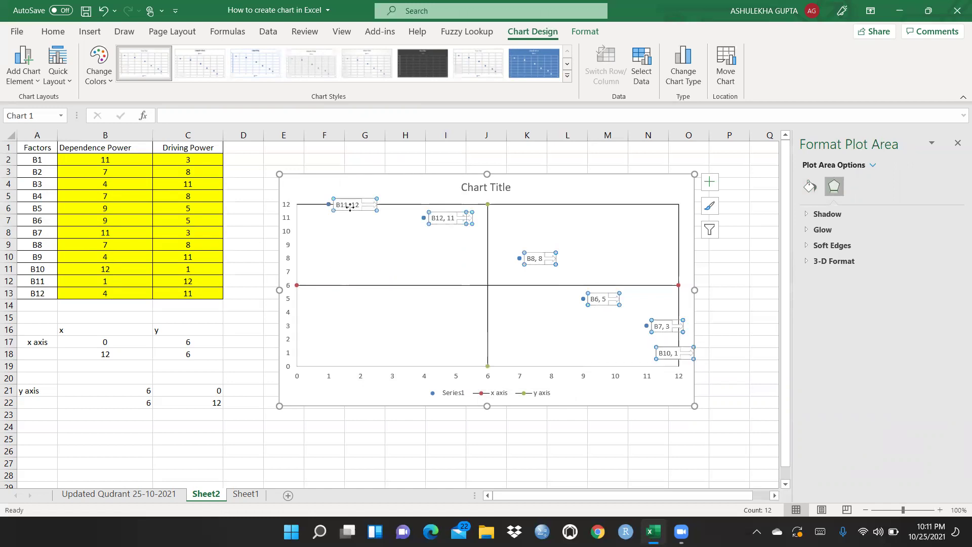
right_click(351, 206)
mouse_move(440, 351)
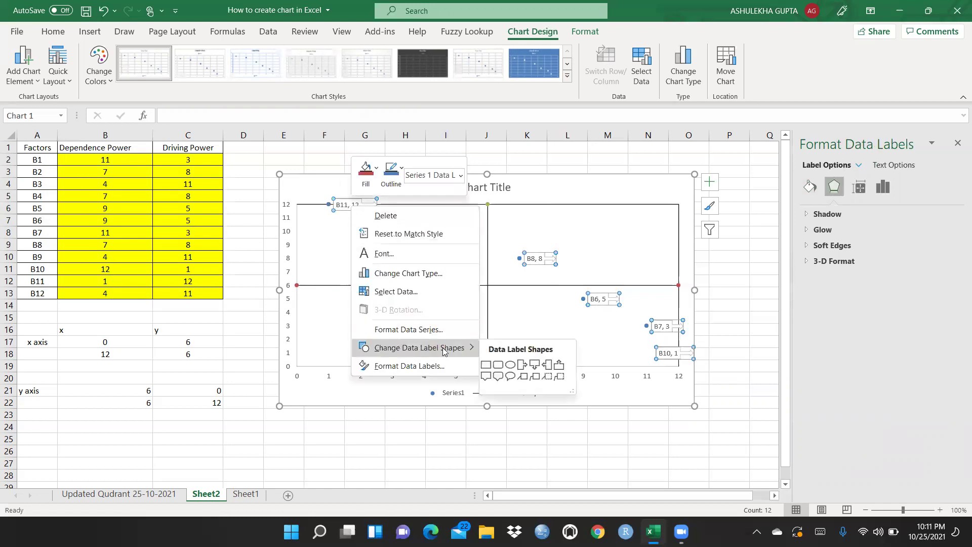
click(538, 369)
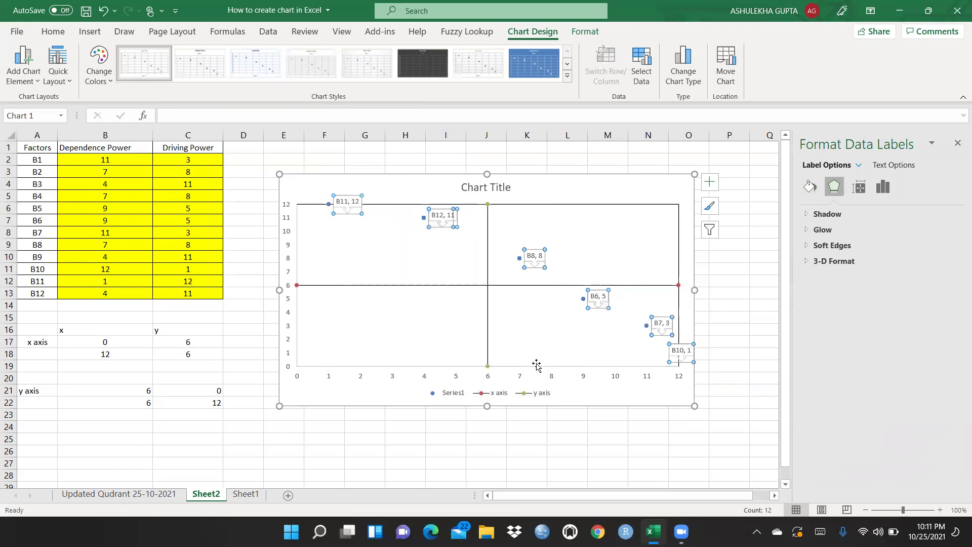
click(406, 344)
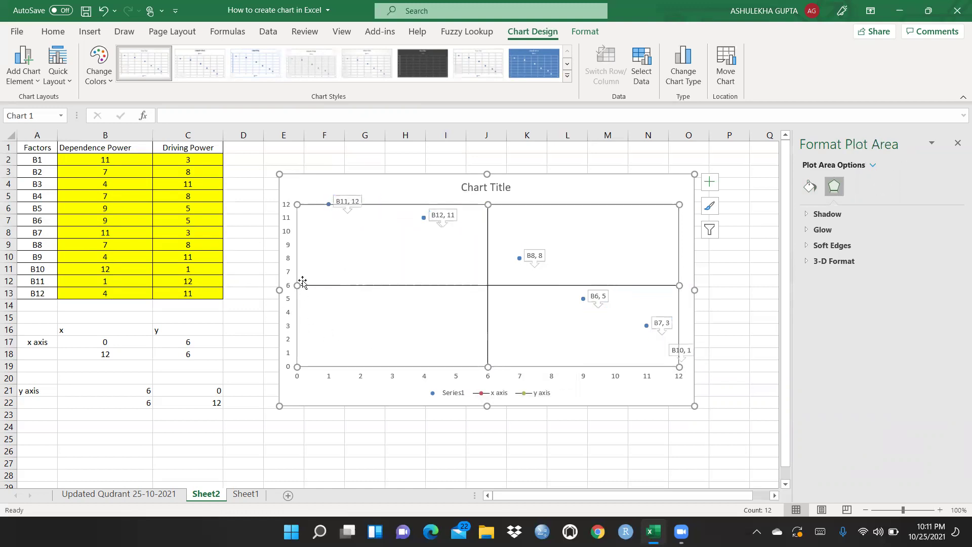
Set the font size of the Series1 data labels to 10.5.
click(351, 207)
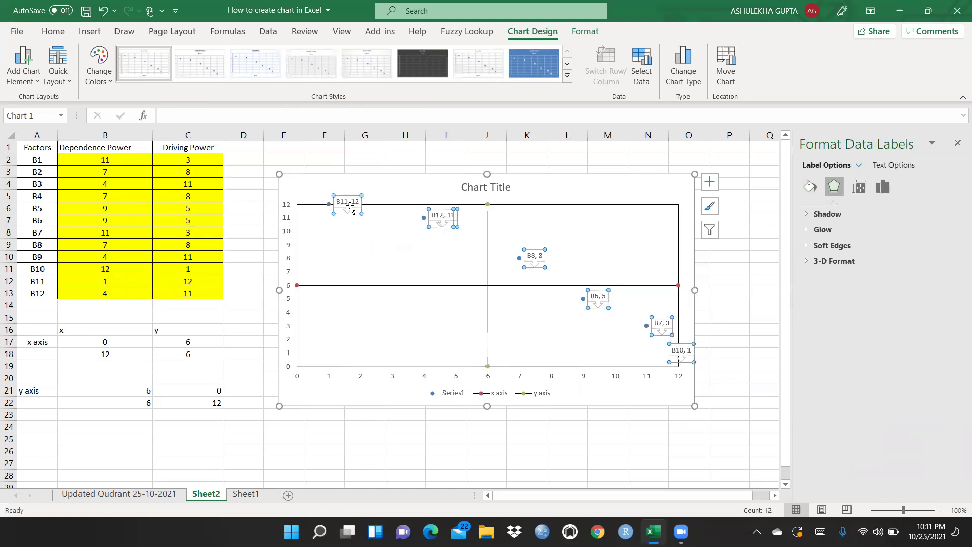
click(54, 32)
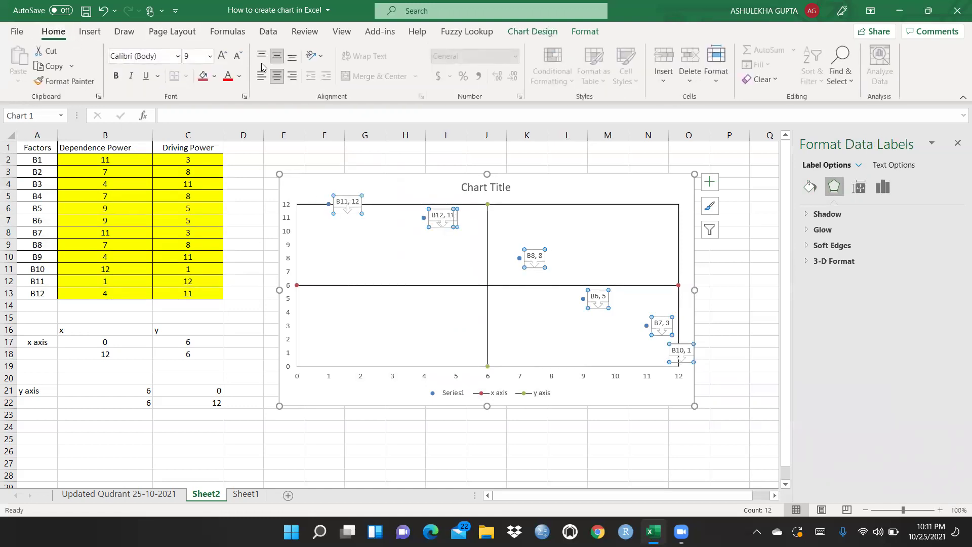
click(209, 59)
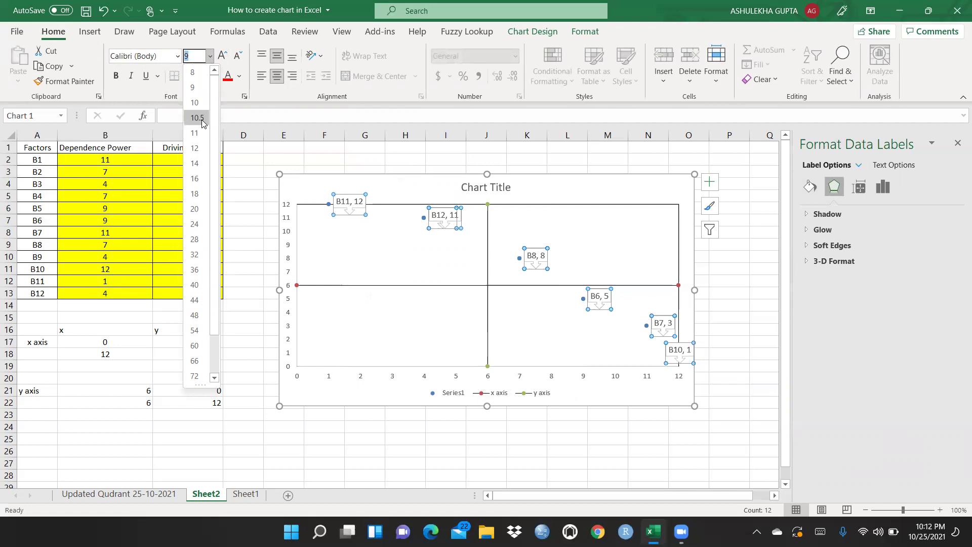
click(201, 121)
click(376, 256)
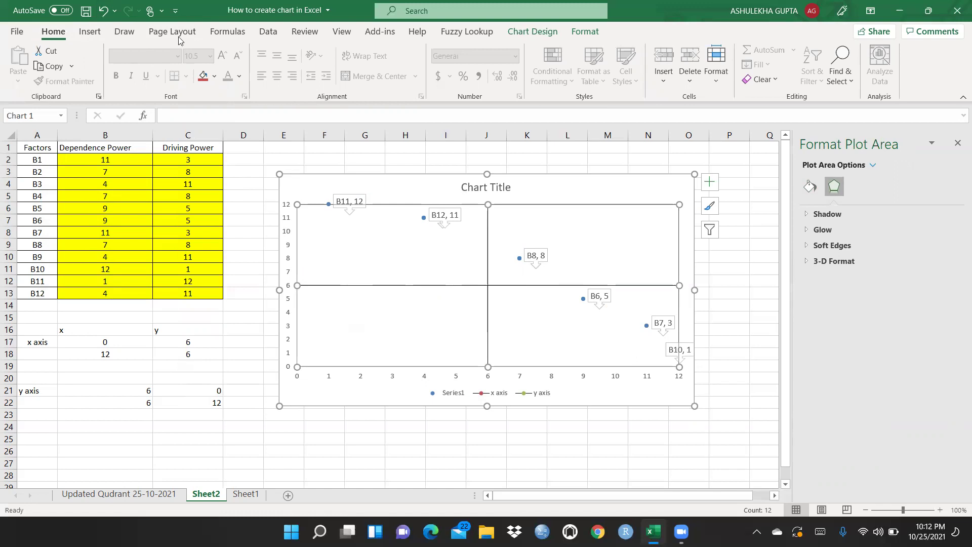
Insert a text box reading "Independent" in the chart's upper-left quadrant.
click(89, 32)
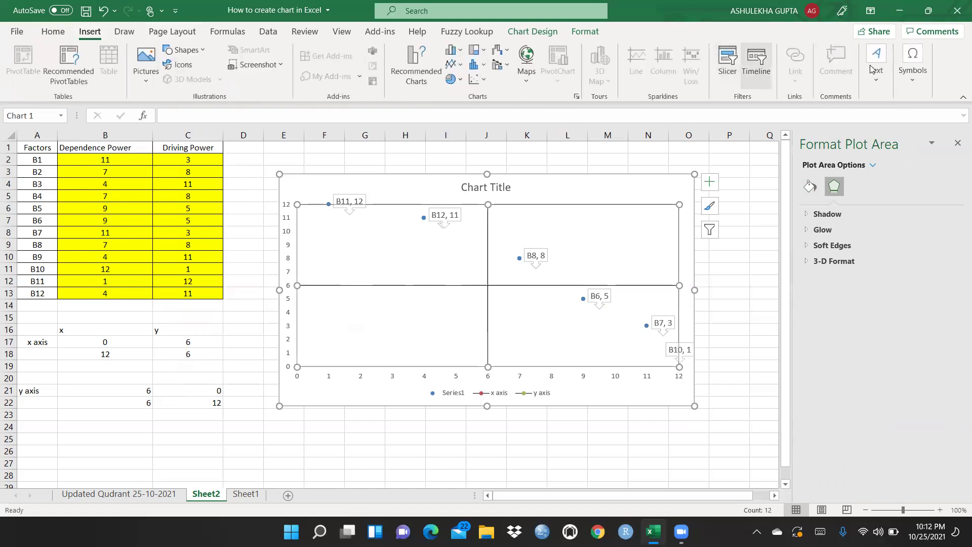
click(872, 68)
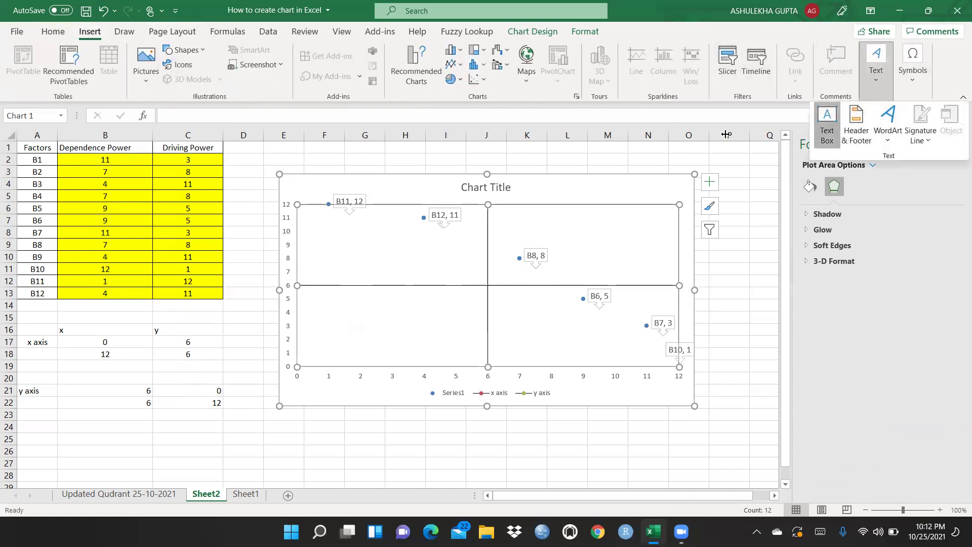
drag(319, 250, 442, 266)
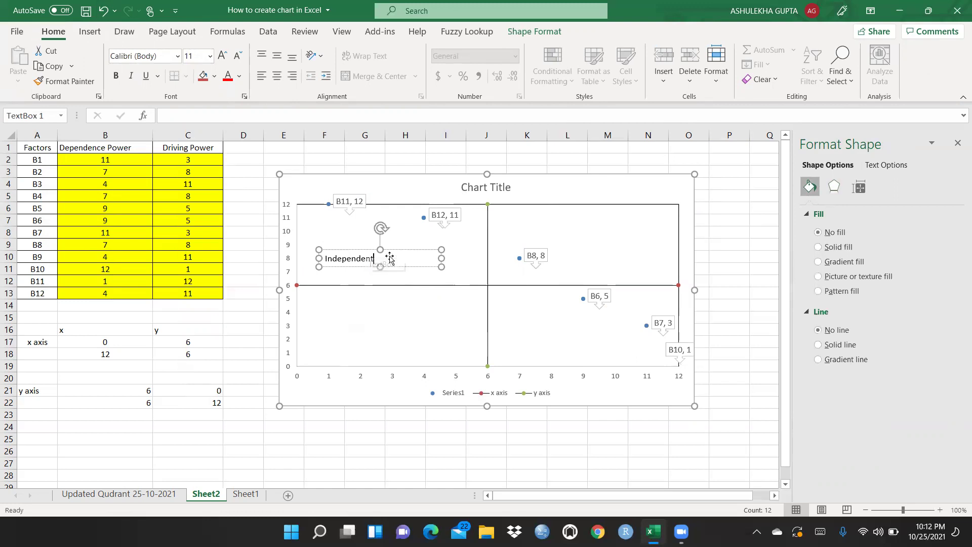
click(413, 263)
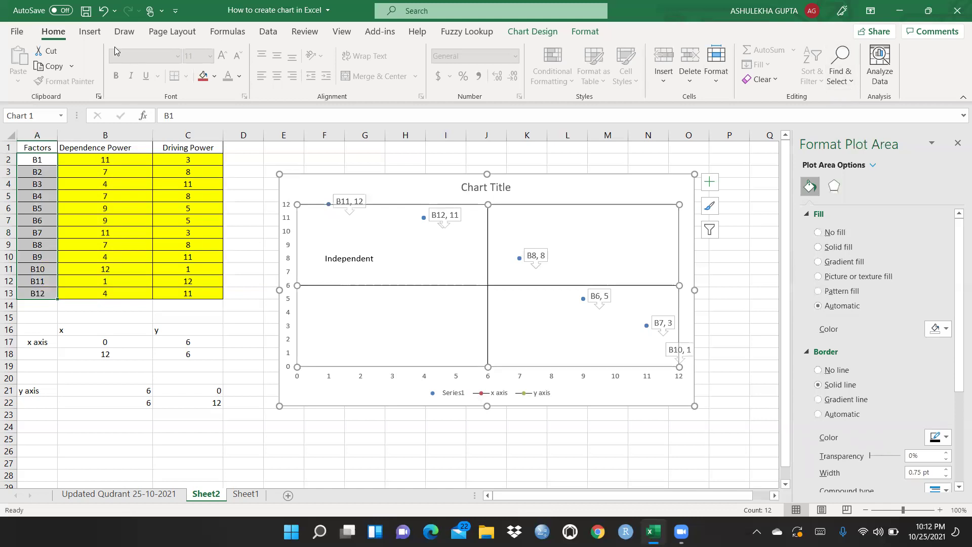
Insert a text box reading "Linkage" in the chart's upper-right quadrant.
click(89, 32)
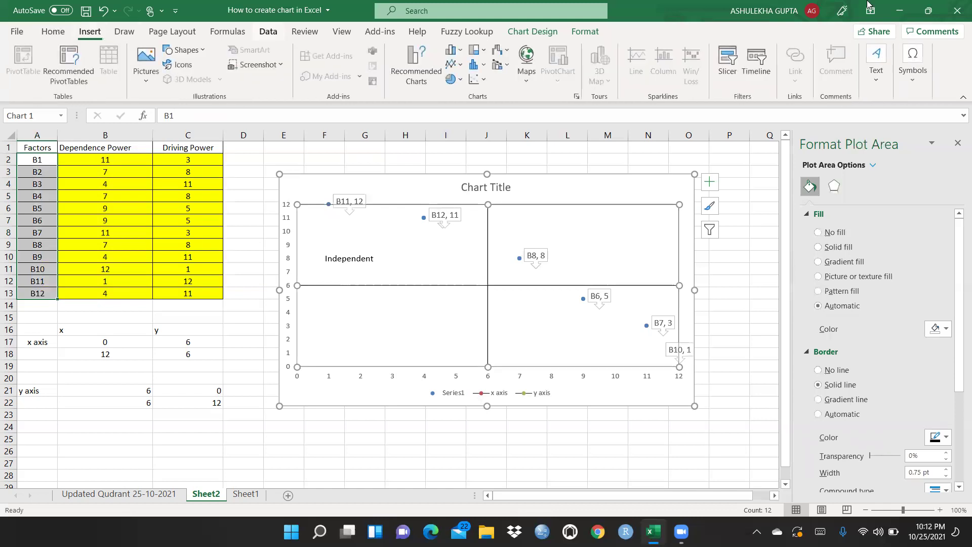
click(877, 65)
click(828, 124)
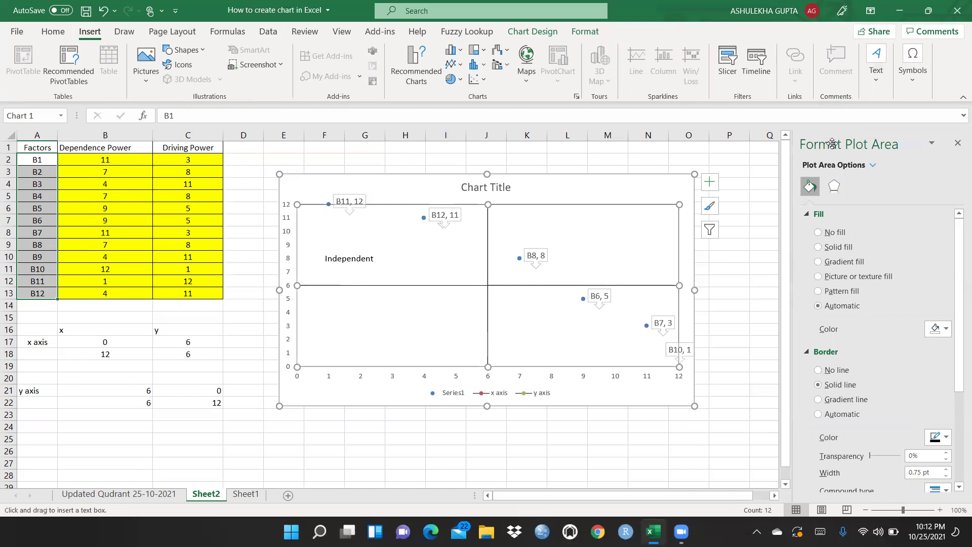
click(869, 84)
click(827, 124)
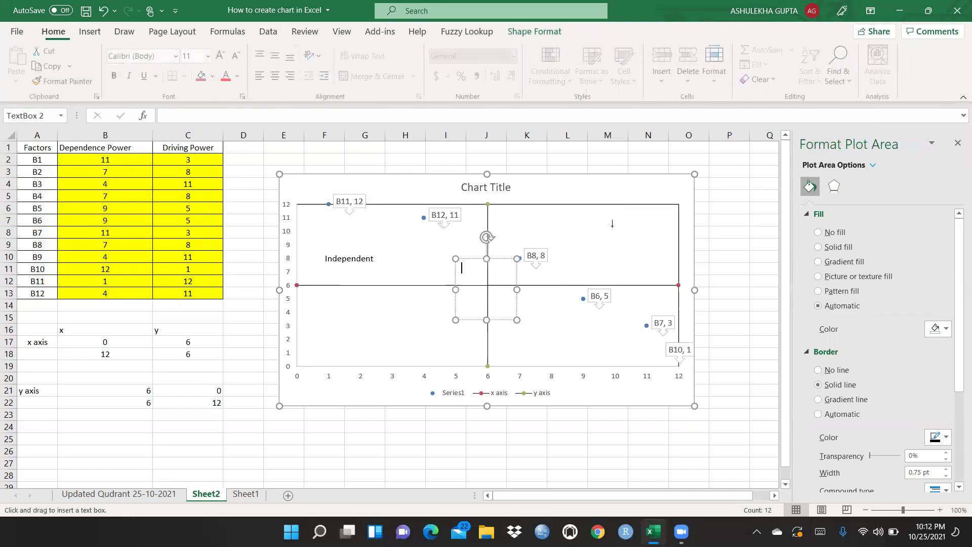
mouse_move(588, 221)
mouse_down()
mouse_move(628, 223)
mouse_move(659, 259)
mouse_up()
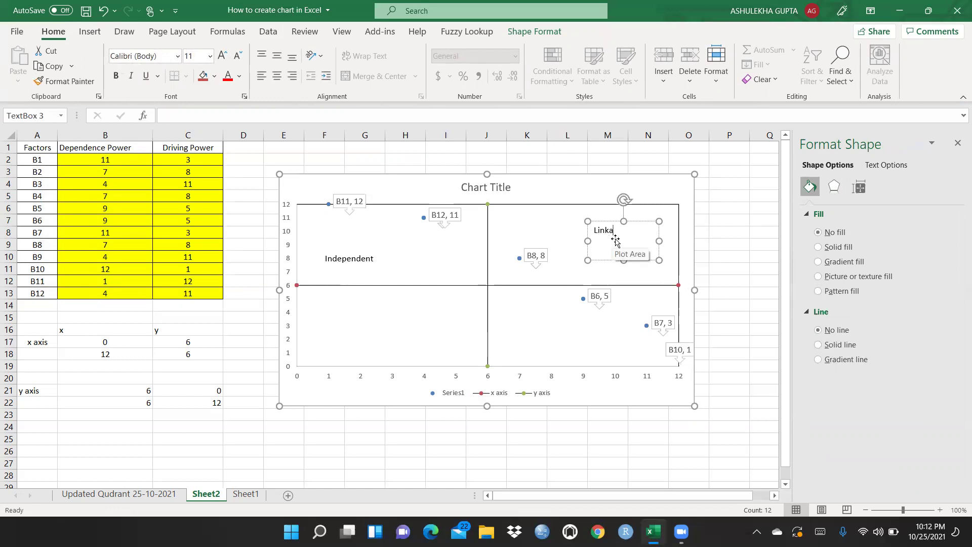
click(619, 259)
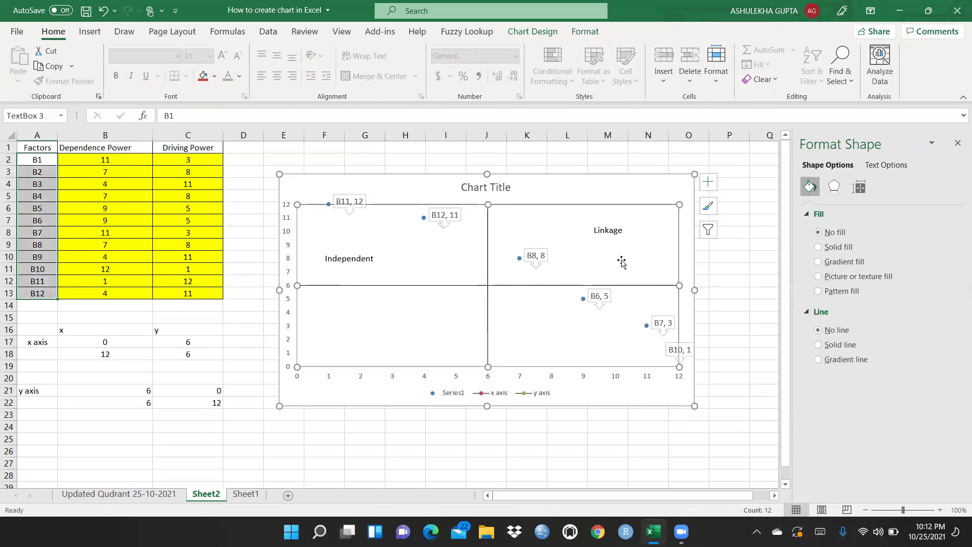
click(624, 255)
drag(624, 259, 638, 229)
click(628, 263)
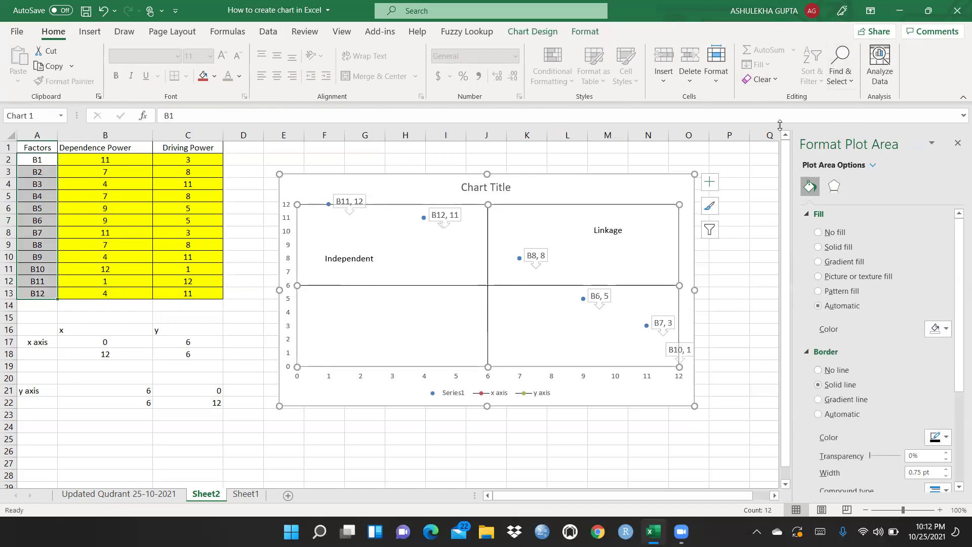
Insert a text box reading "Autonomous" in the chart's lower-left quadrant.
click(89, 32)
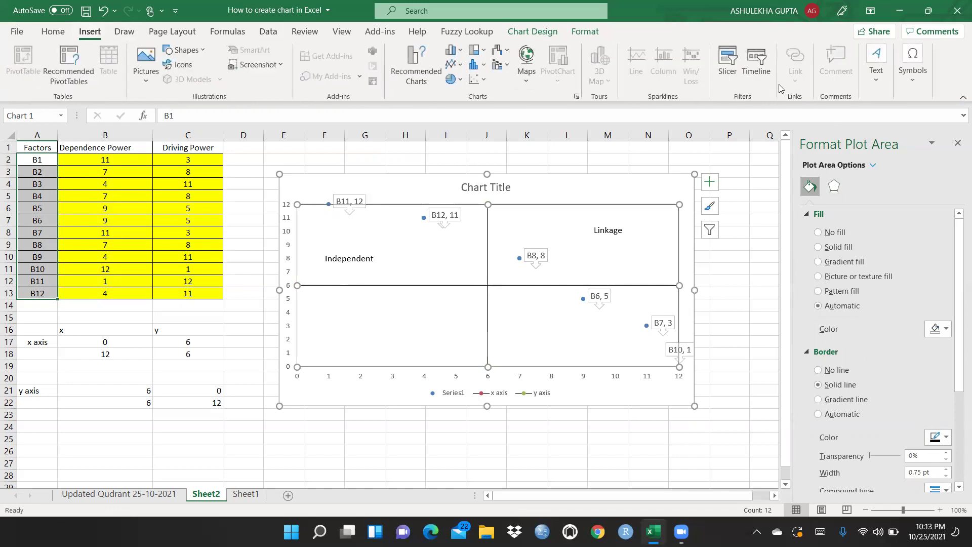
click(875, 81)
click(828, 119)
drag(353, 316, 440, 342)
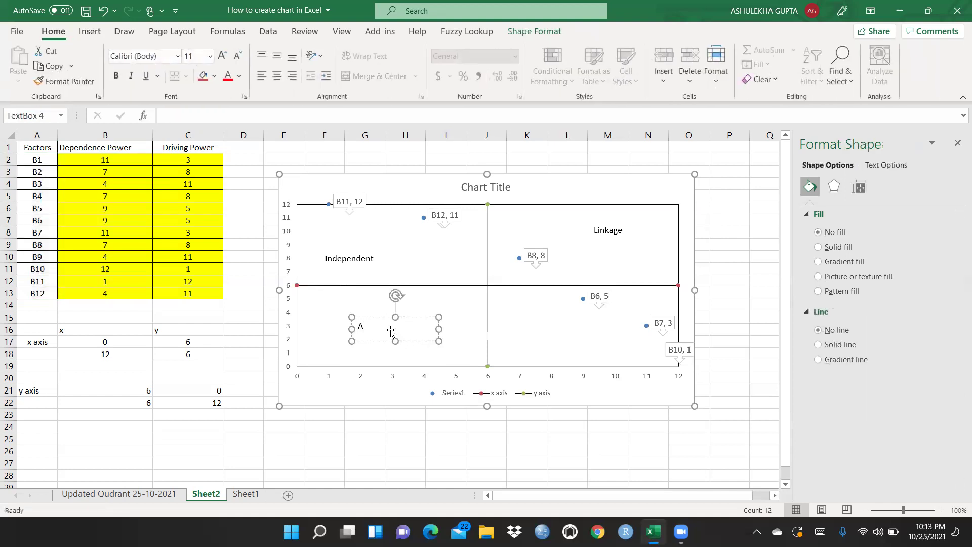
text(Autonomous)
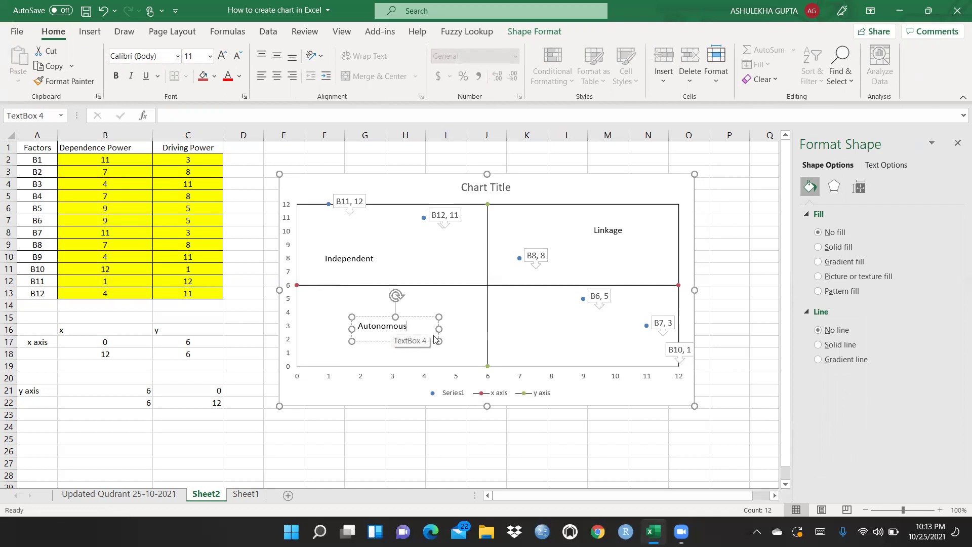
click(545, 330)
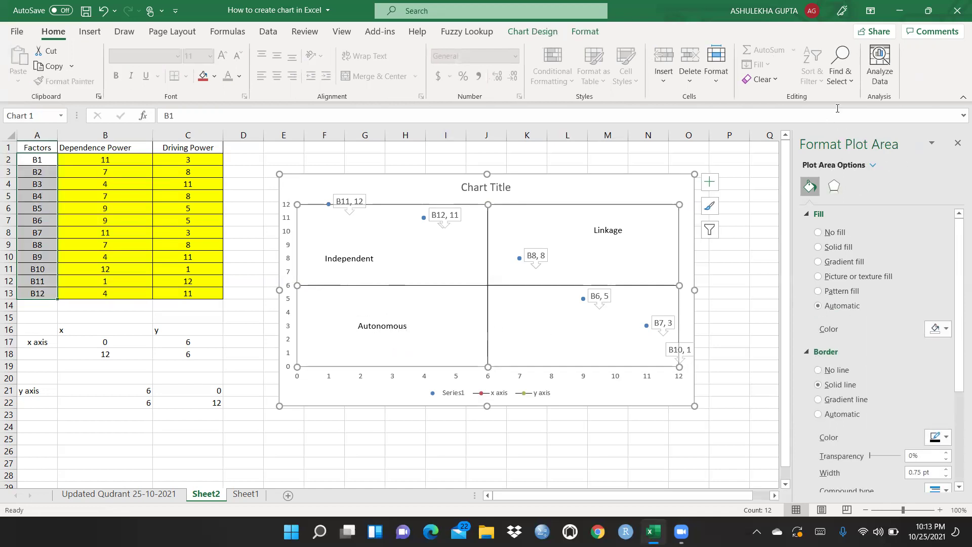
Insert a text box reading "Dependent" in the chart's lower-right quadrant.
click(89, 31)
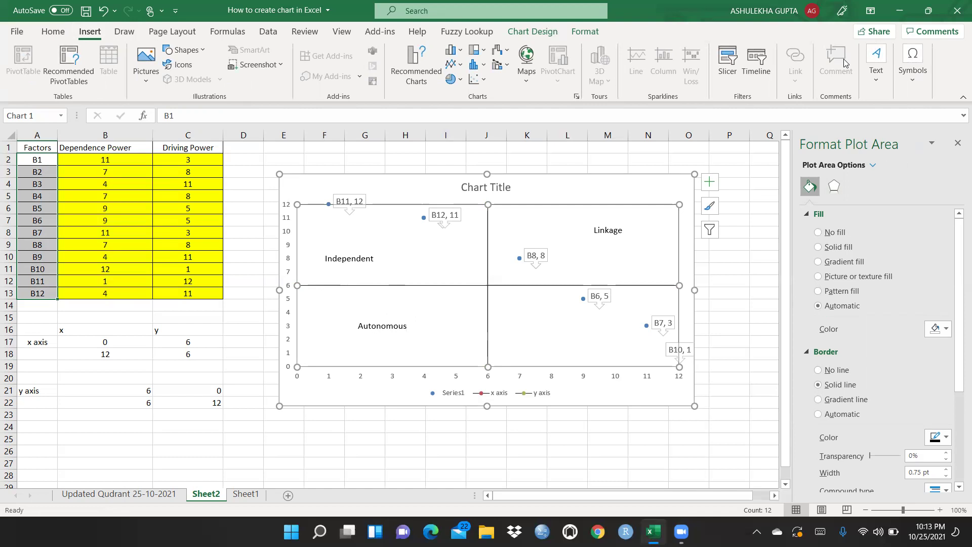
click(878, 76)
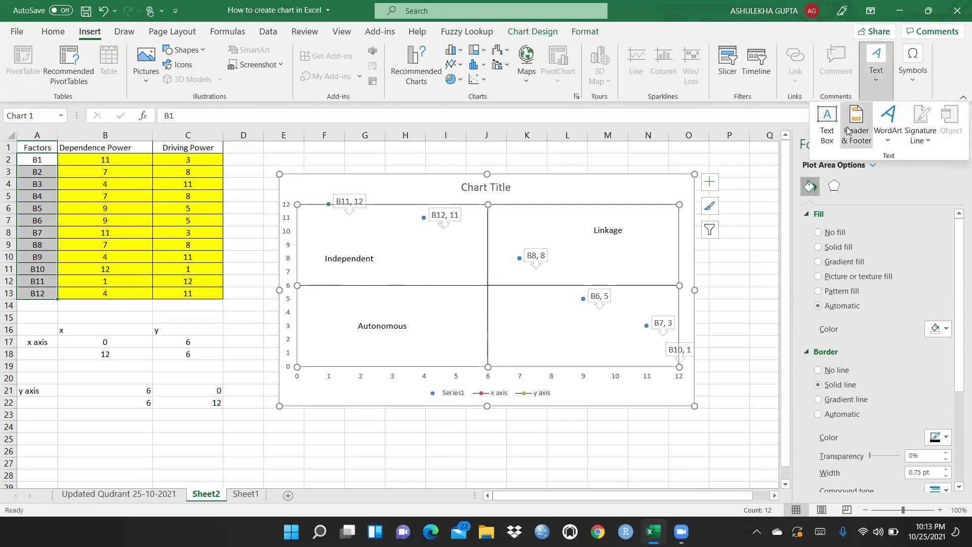
click(812, 135)
drag(521, 326, 602, 346)
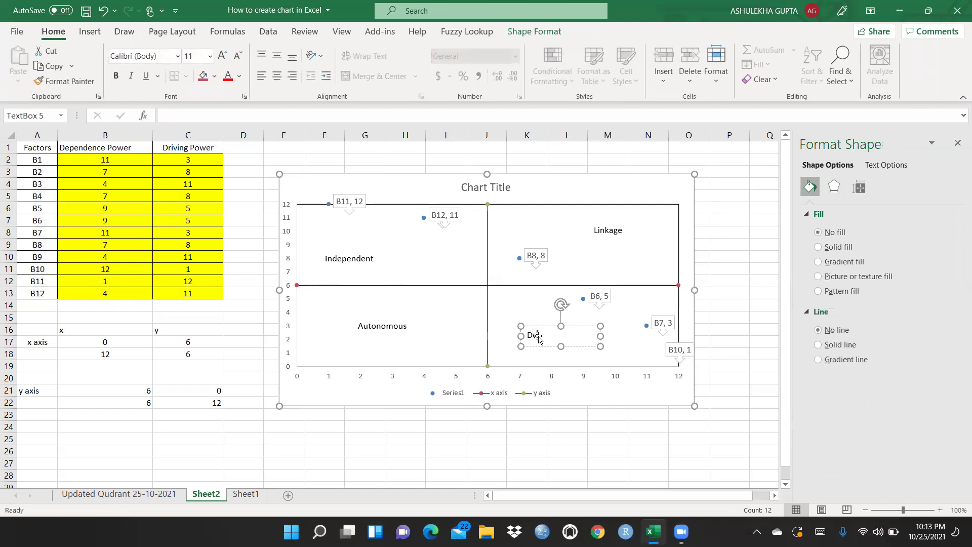
text(Dependent)
click(552, 441)
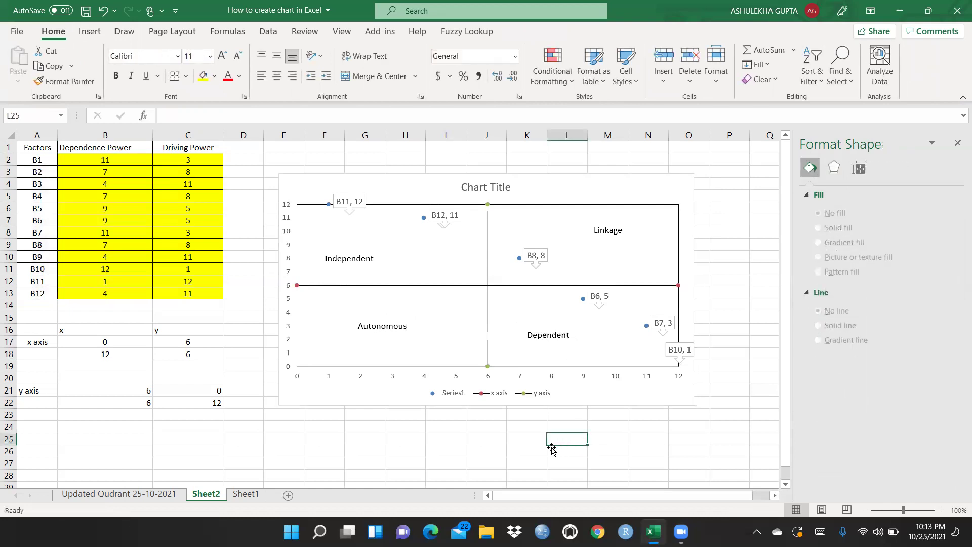
Delete the chart legend and add axis titles to both chart axes.
click(479, 398)
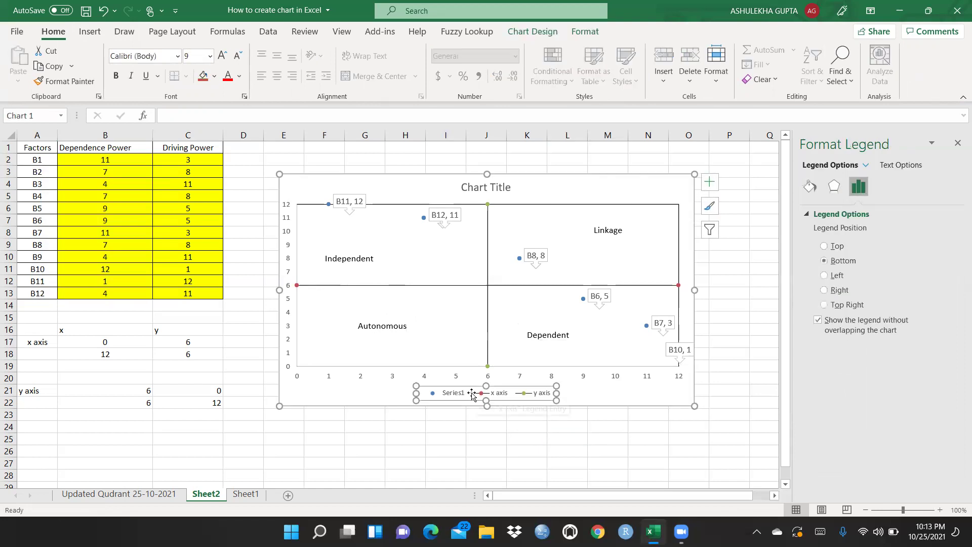
key(Delete)
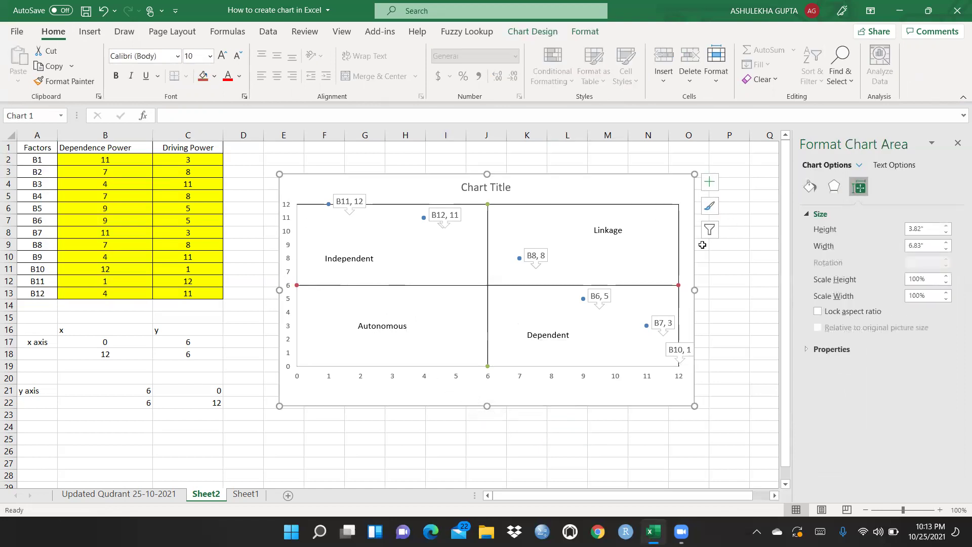
click(710, 182)
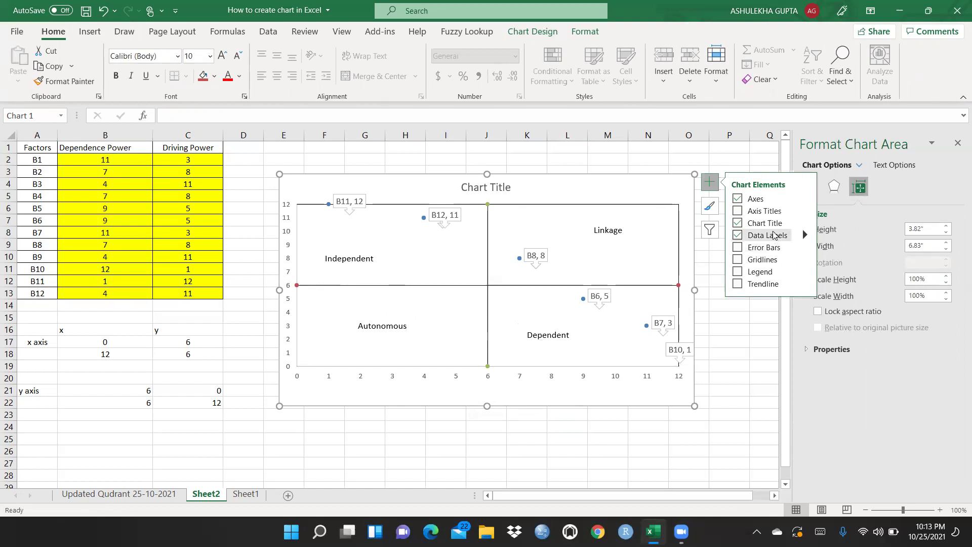
click(773, 211)
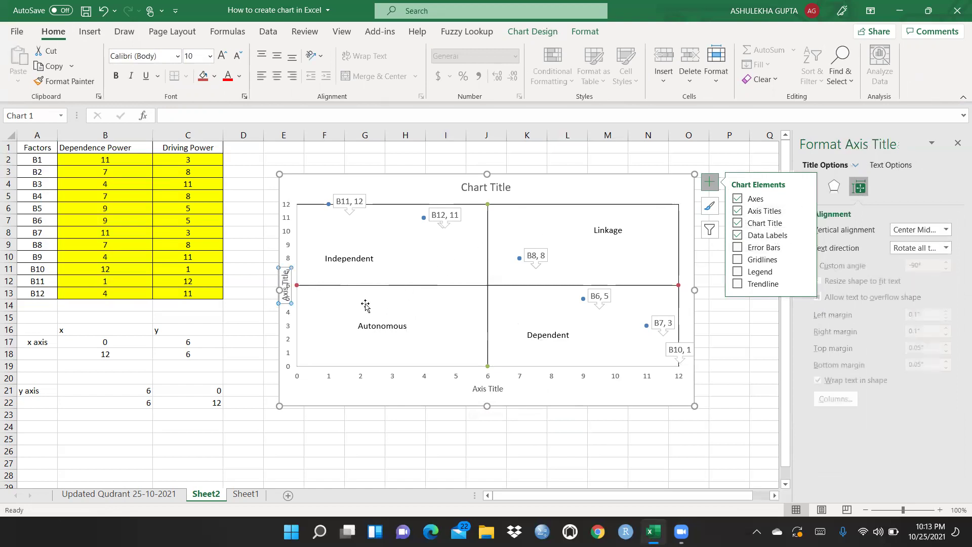
Narrow the plot area from its left edge to make room for the vertical axis title.
click(317, 266)
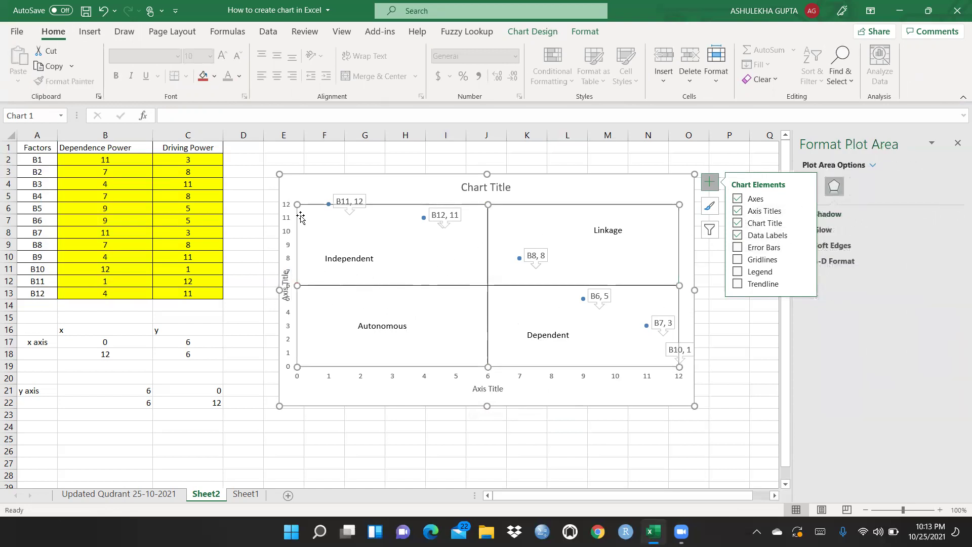
drag(298, 203, 320, 205)
Replace the vertical axis title text with "Driving Power".
click(299, 286)
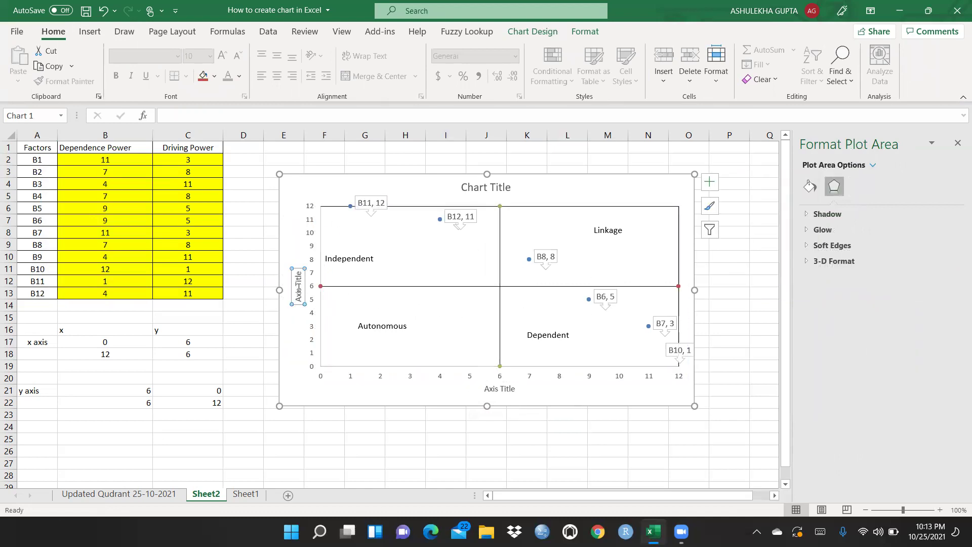
key(BackSpace)
key(BackSpace)
key(BackSpace)
key(BackSpace)
key(BackSpace)
key(BackSpace)
key(BackSpace)
key(BackSpace)
key(BackSpace)
key(BackSpace)
key(BackSpace)
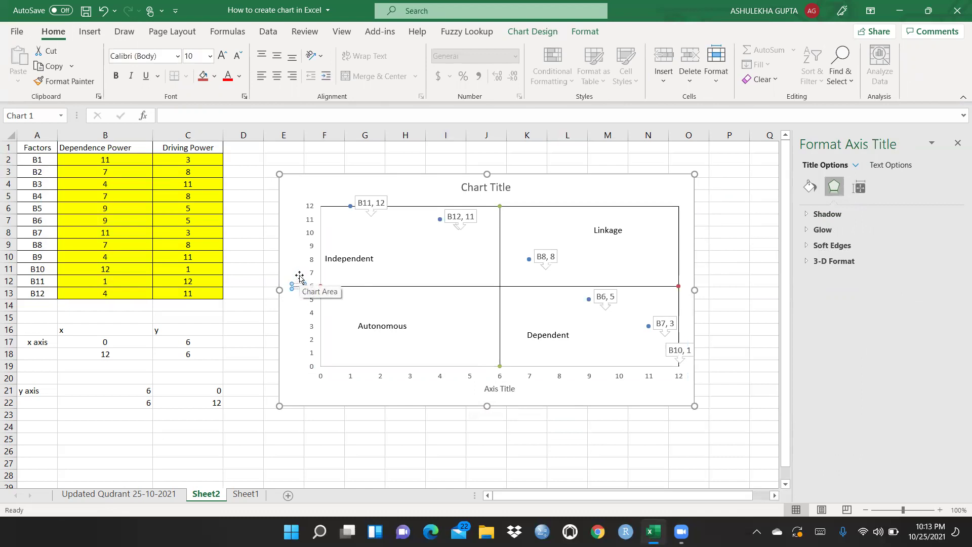
text(Driving Powe)
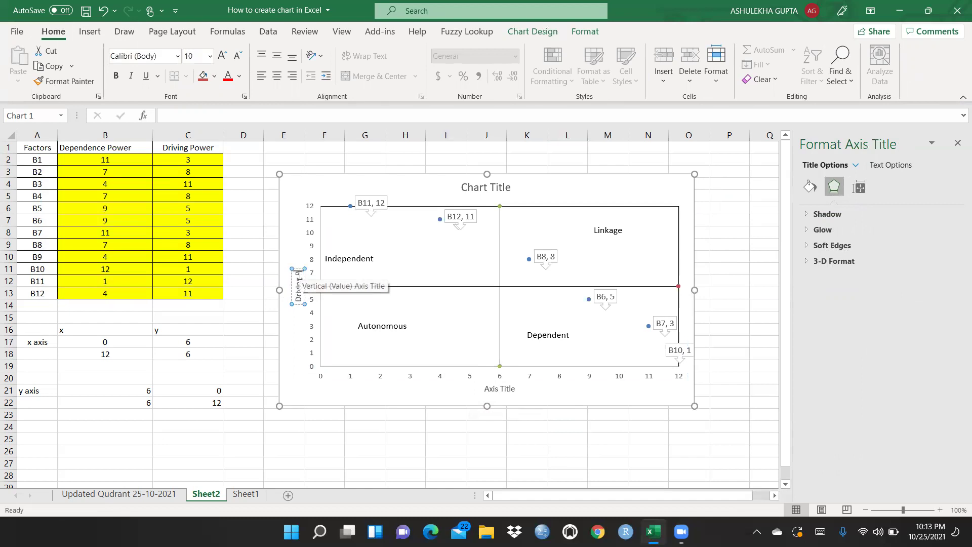
text(r)
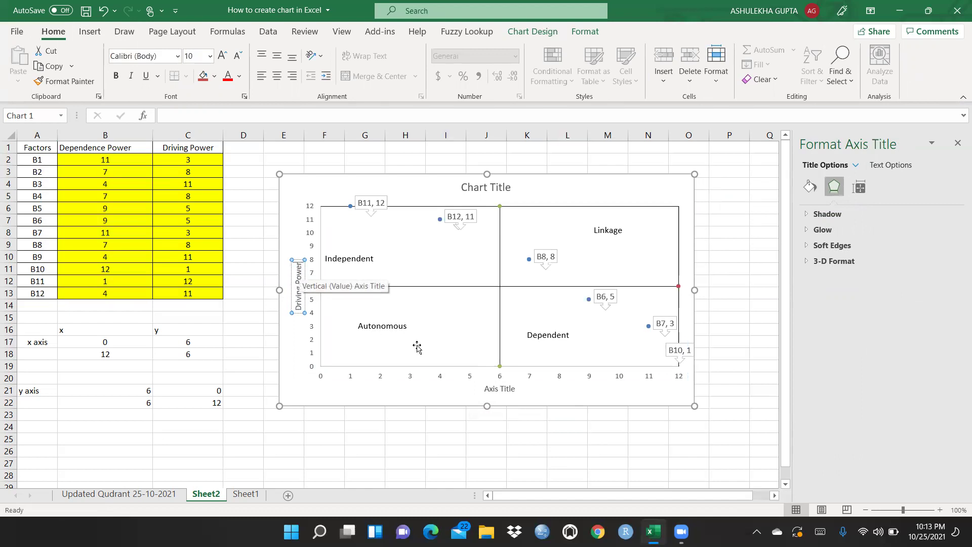
click(423, 353)
Replace the horizontal axis title text with "Dependent Power".
click(501, 391)
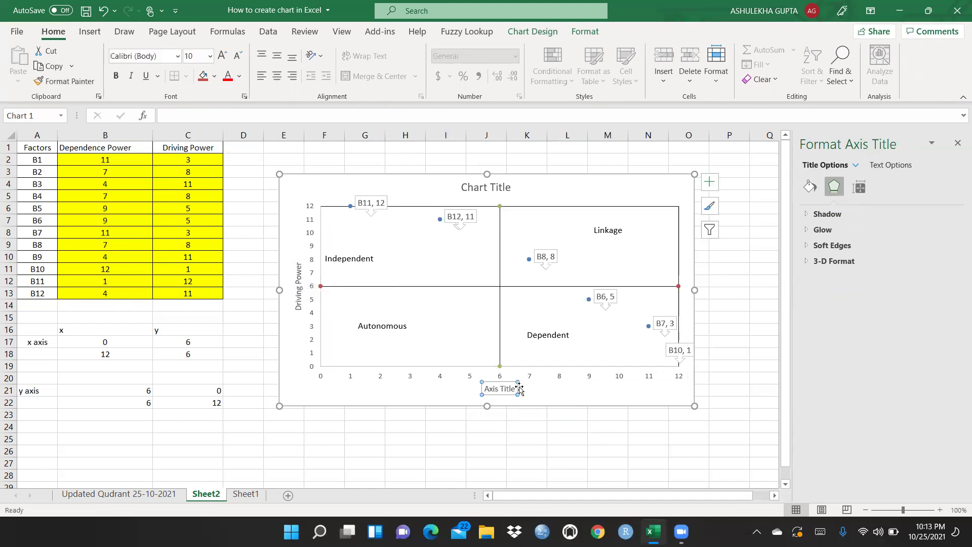
click(510, 390)
key(BackSpace)
key(BackSpace)
key(BackSpace)
key(BackSpace)
key(BackSpace)
key(BackSpace)
key(BackSpace)
key(BackSpace)
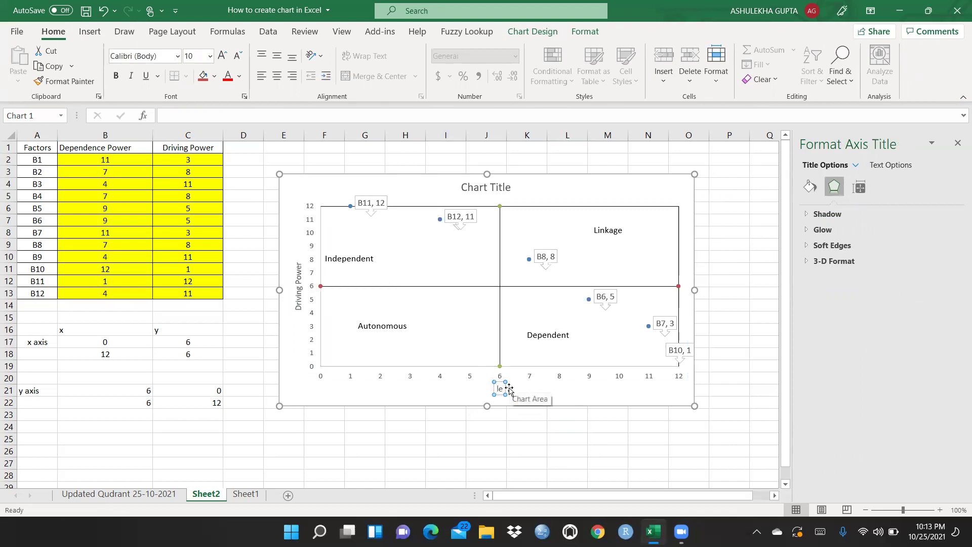
key(Delete)
text(Dependen)
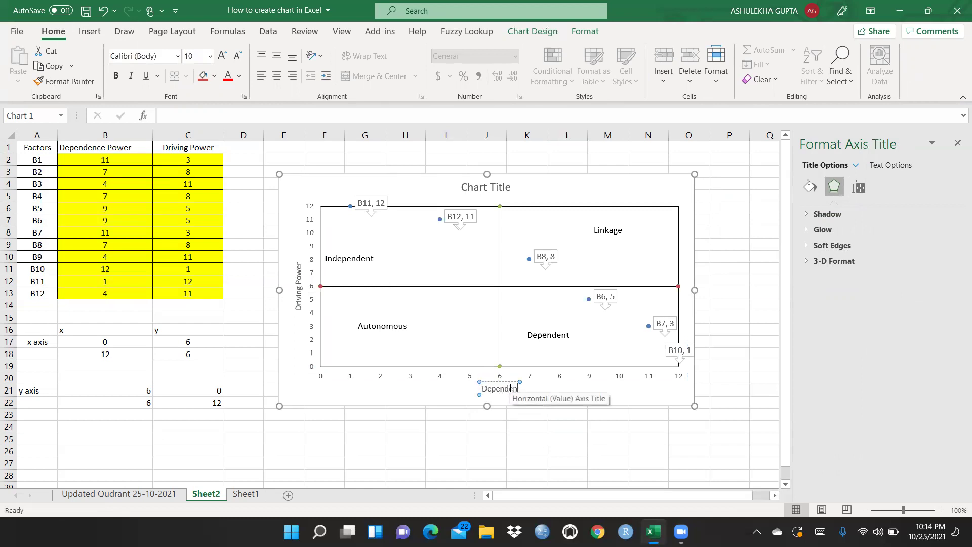
text(t Power)
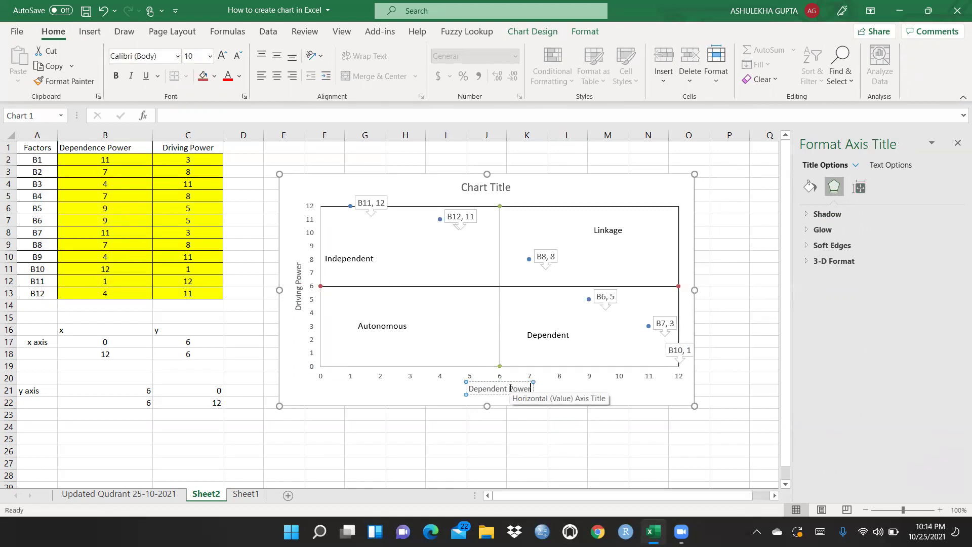
Format the horizontal axis title as 16-point bold text in the automatic black font color.
click(554, 471)
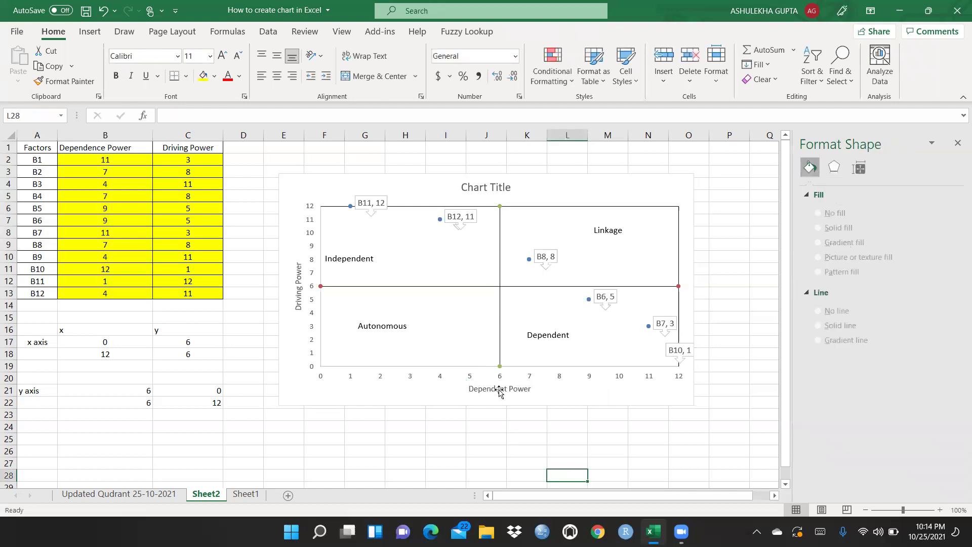
click(500, 388)
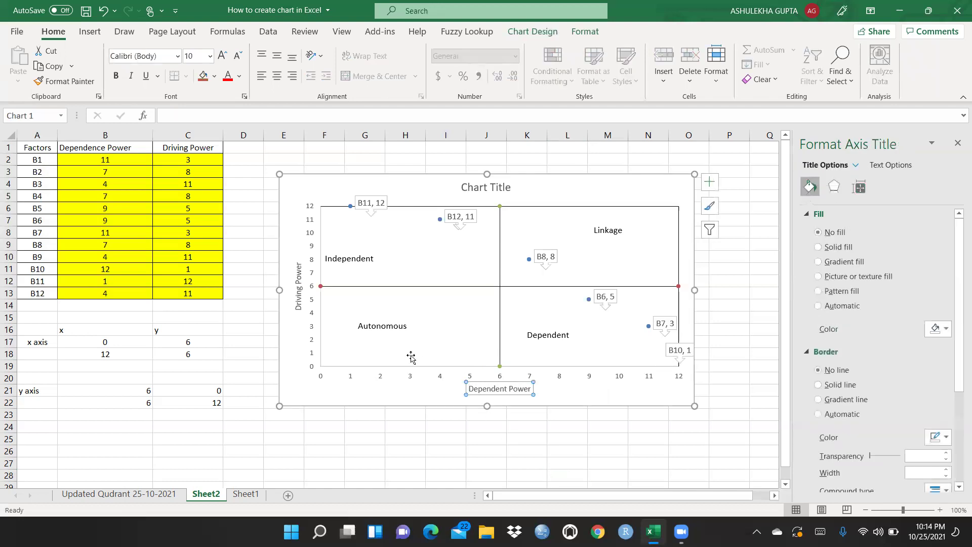
click(210, 57)
click(195, 188)
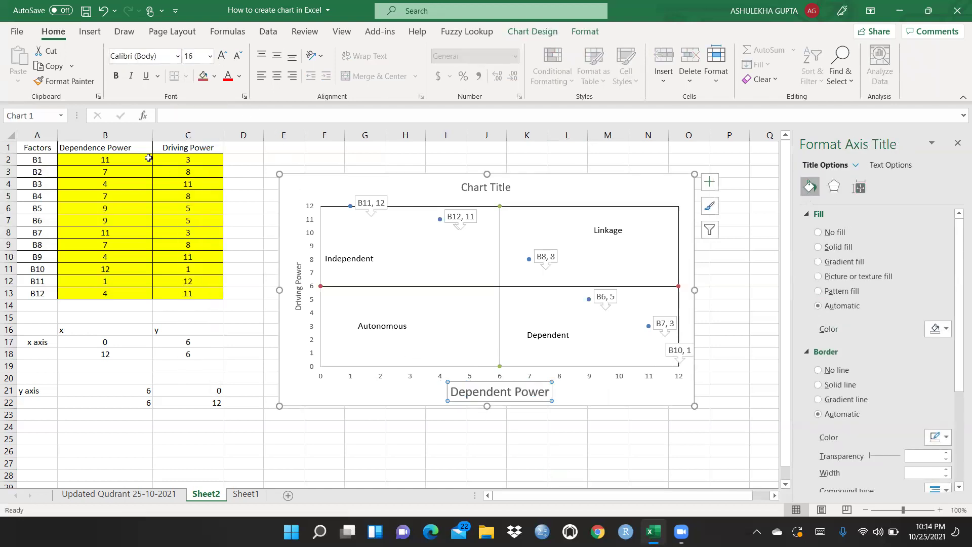
click(117, 76)
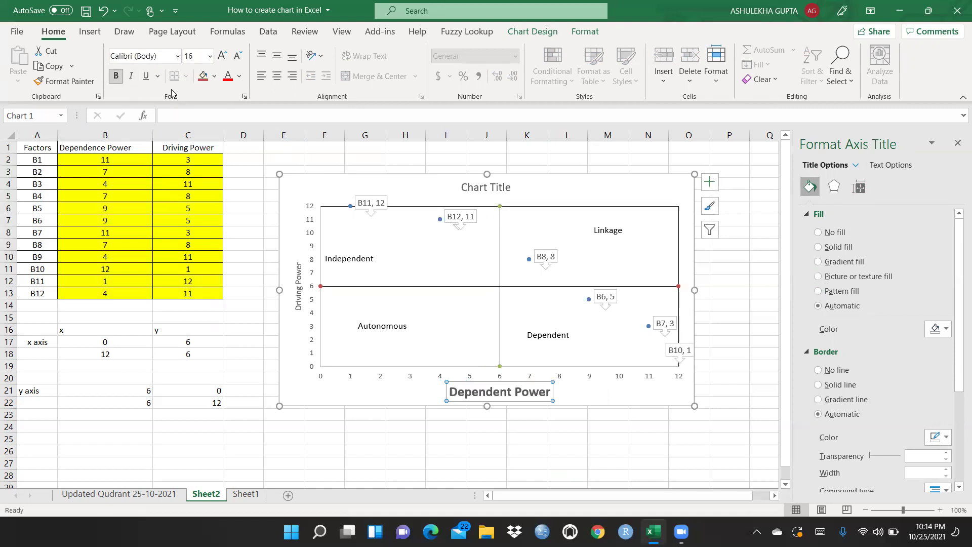
click(216, 77)
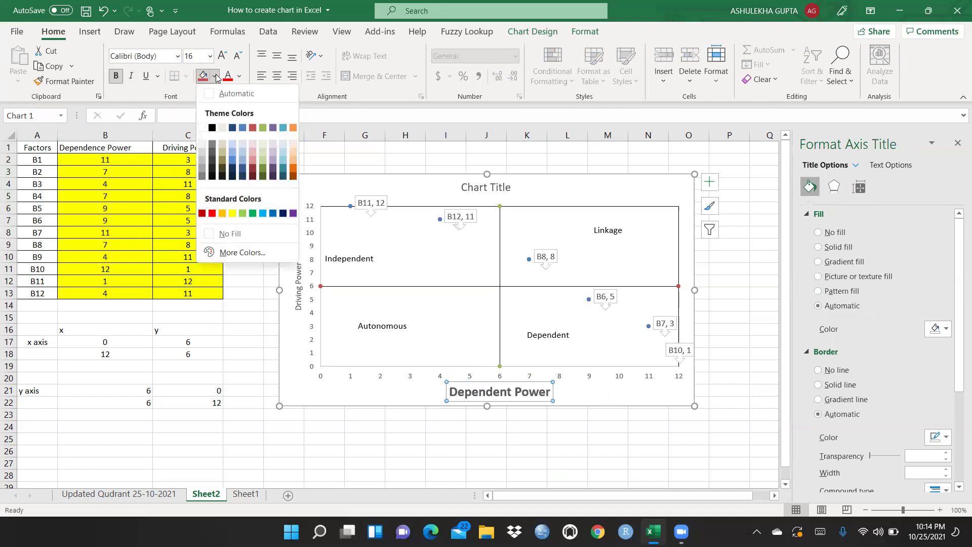
click(236, 94)
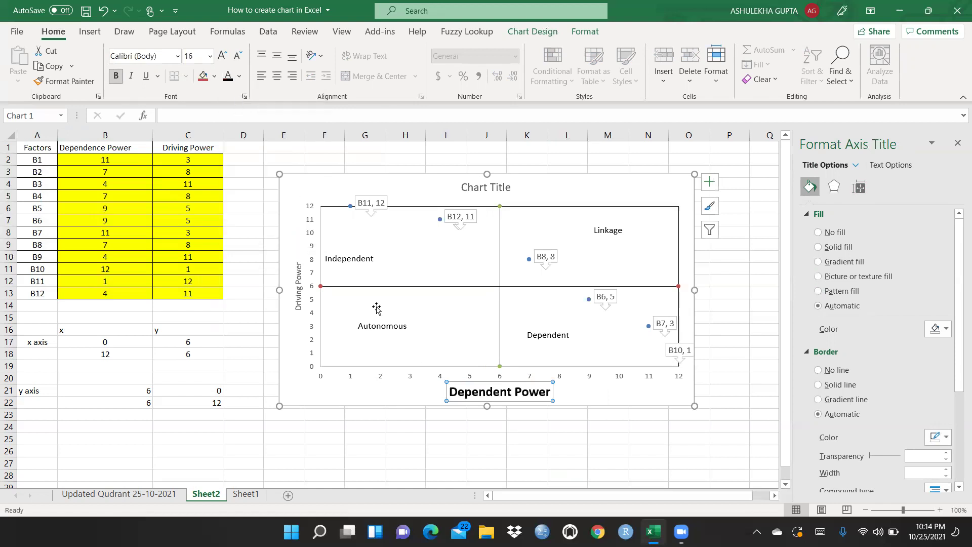
drag(494, 407, 493, 406)
Format the vertical axis title as 16-point bold black text to match the horizontal axis title.
click(297, 283)
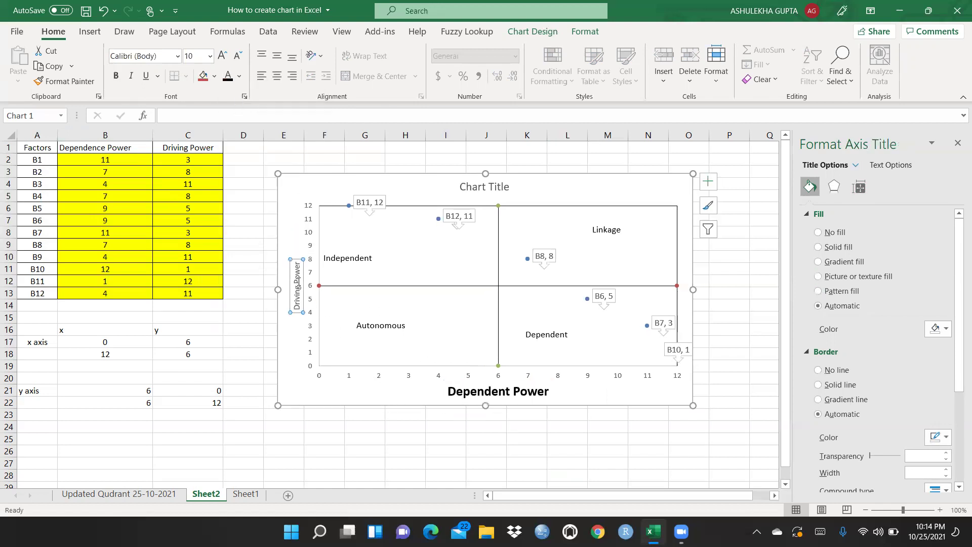
click(210, 56)
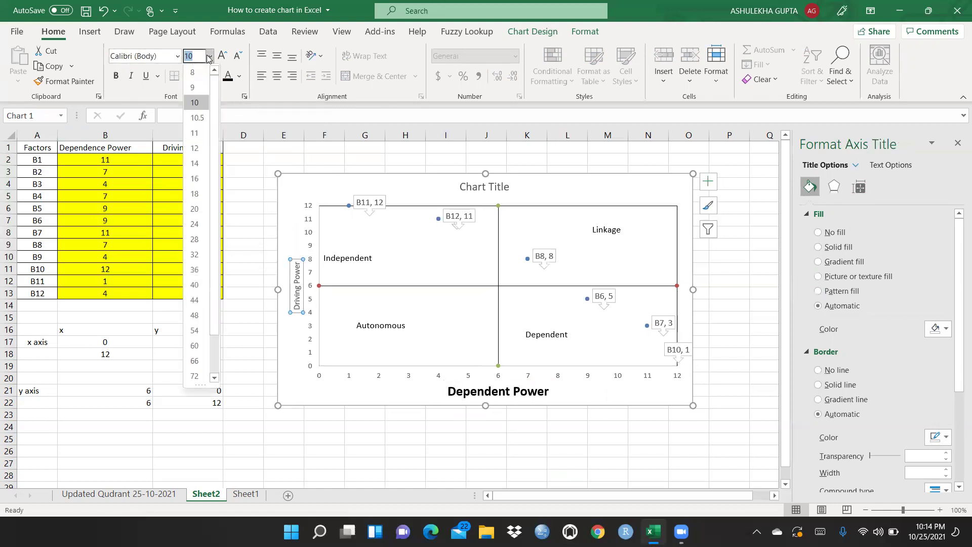
click(196, 178)
click(116, 75)
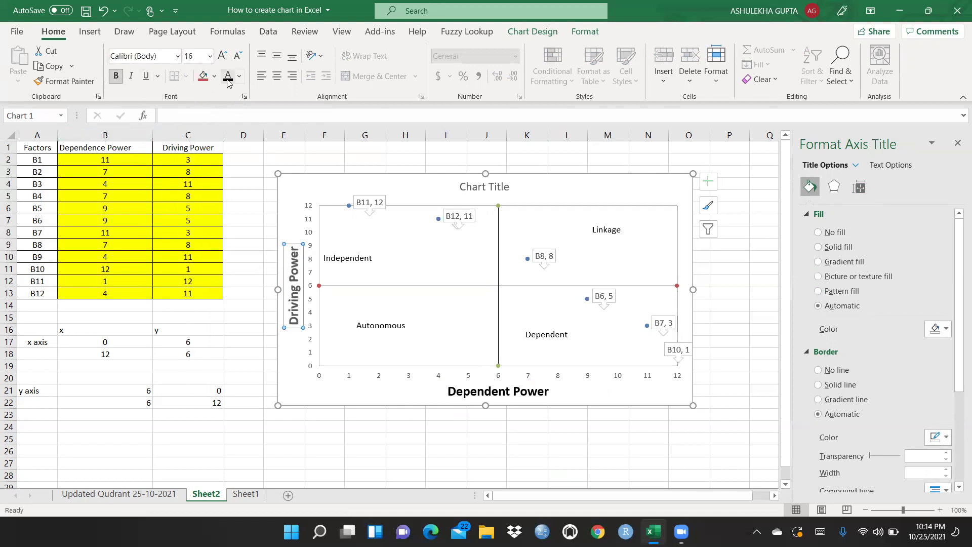
click(492, 209)
click(493, 189)
key(Delete)
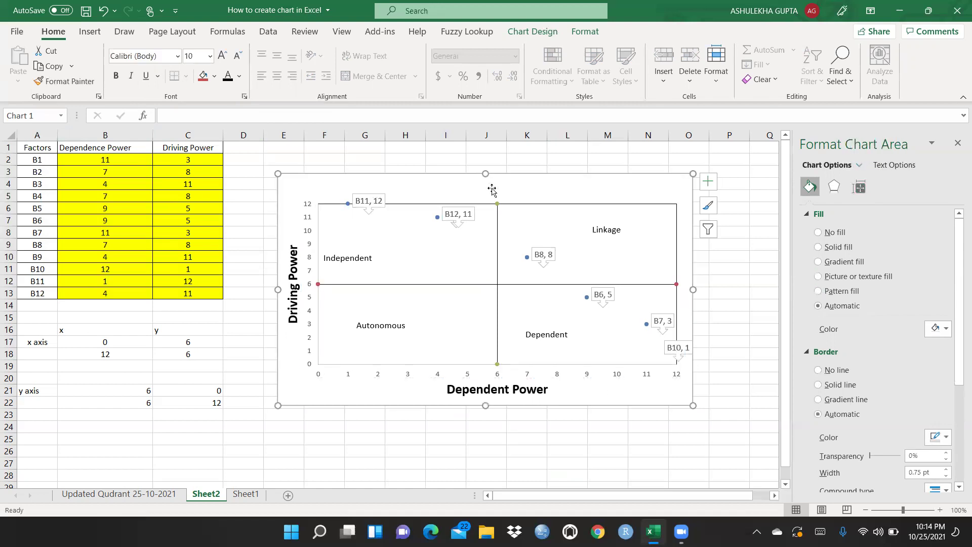
key(ctrl+z)
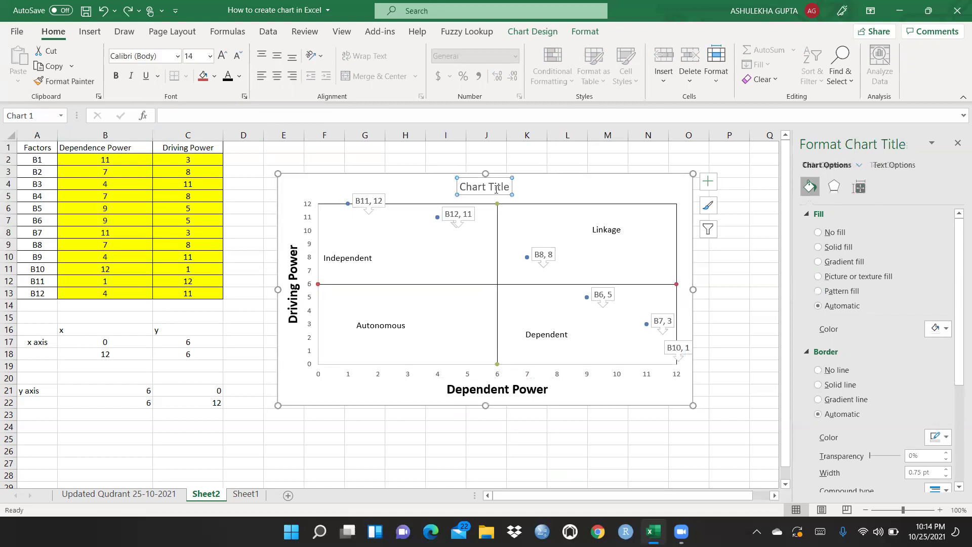
Replace the placeholder chart title text with "Driving and Dependence Power".
click(501, 186)
key(BackSpace)
key(BackSpace)
key(BackSpace)
key(BackSpace)
key(BackSpace)
key(BackSpace)
key(BackSpace)
key(BackSpace)
key(BackSpace)
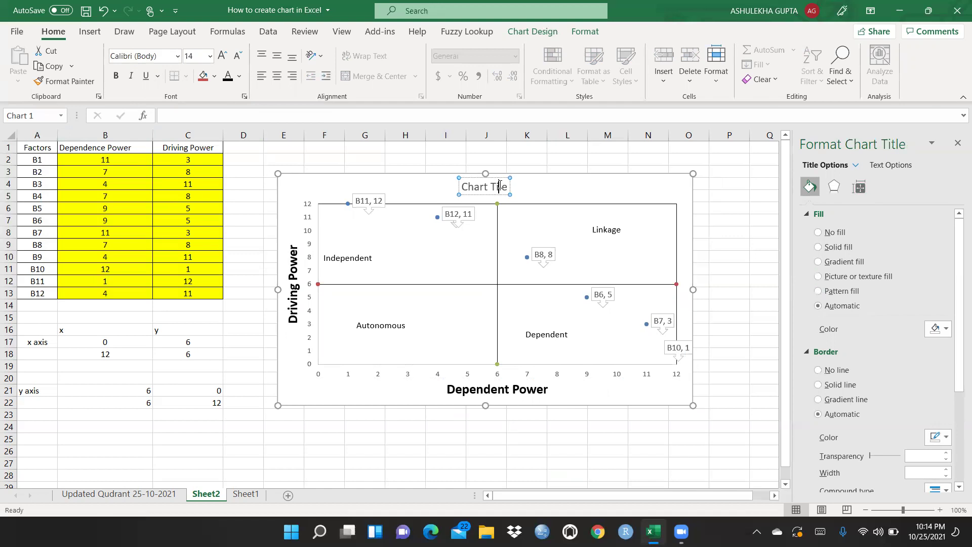
key(Delete)
key(Delete)
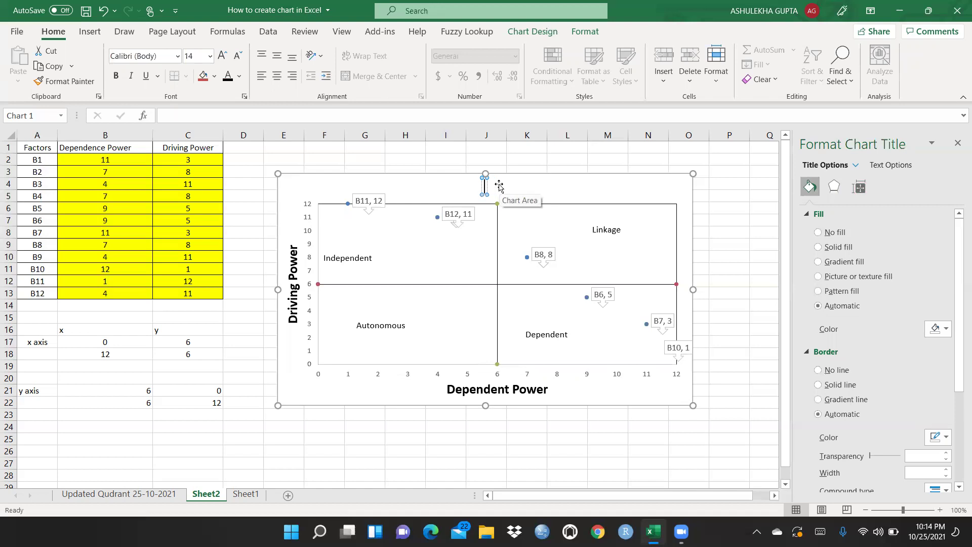
text(Driving and Dependence Power)
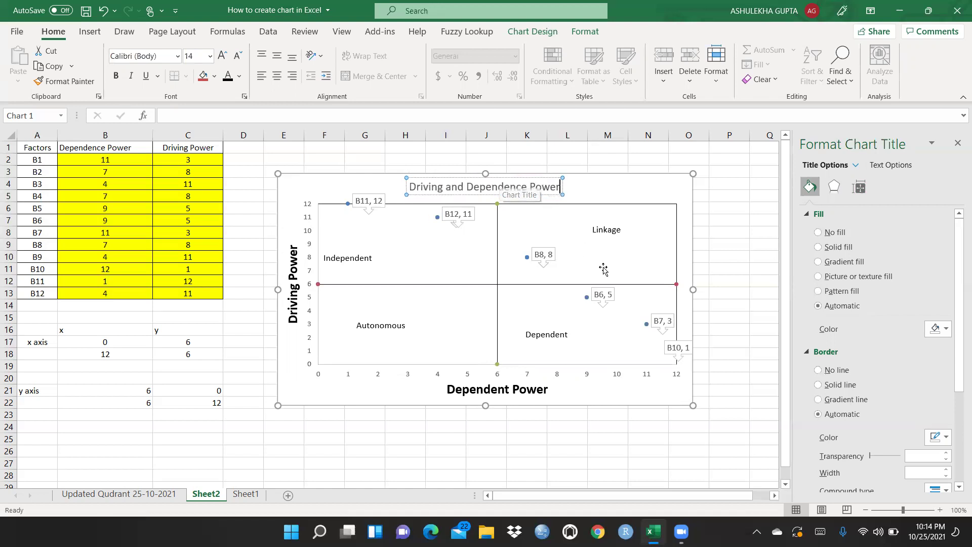
Format the chart title as 16-point bold black text.
click(522, 199)
click(524, 187)
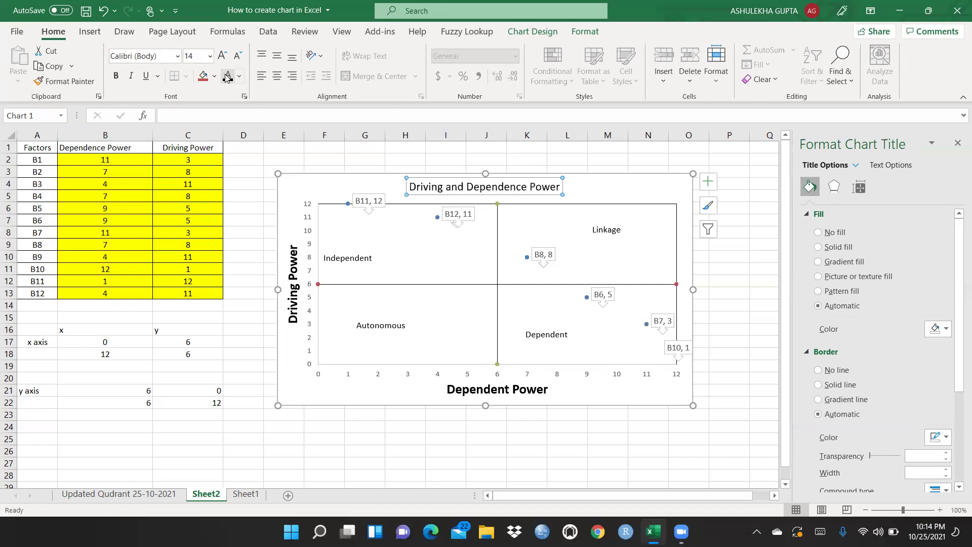
click(210, 56)
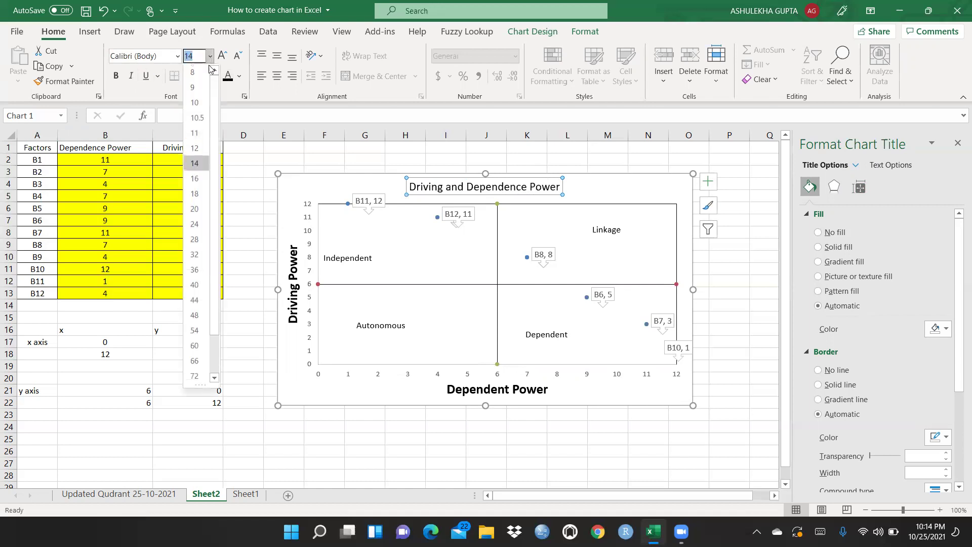
click(198, 179)
click(116, 76)
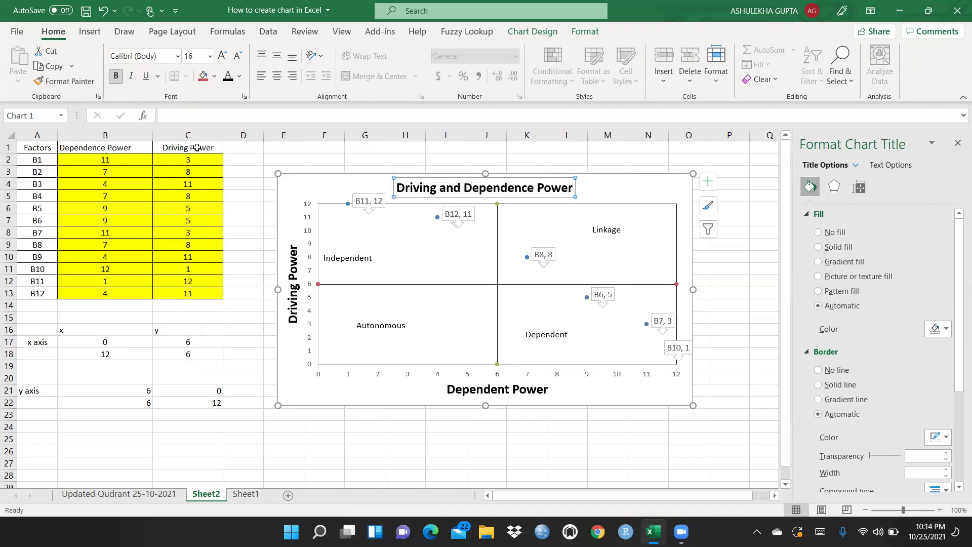
click(548, 236)
click(635, 441)
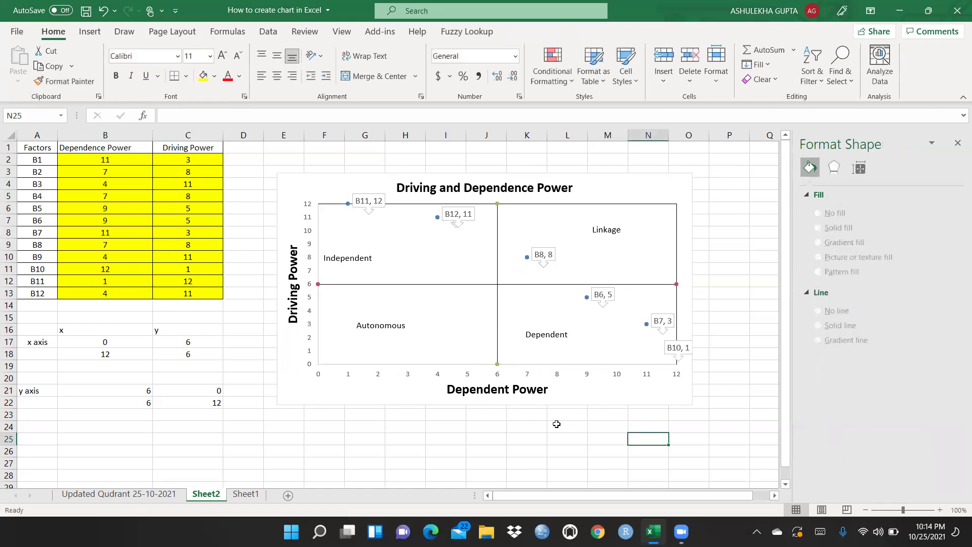
Try several dark and light chart styles on the quadrant chart, including Style 3, and settle on the blue-background style.
click(452, 260)
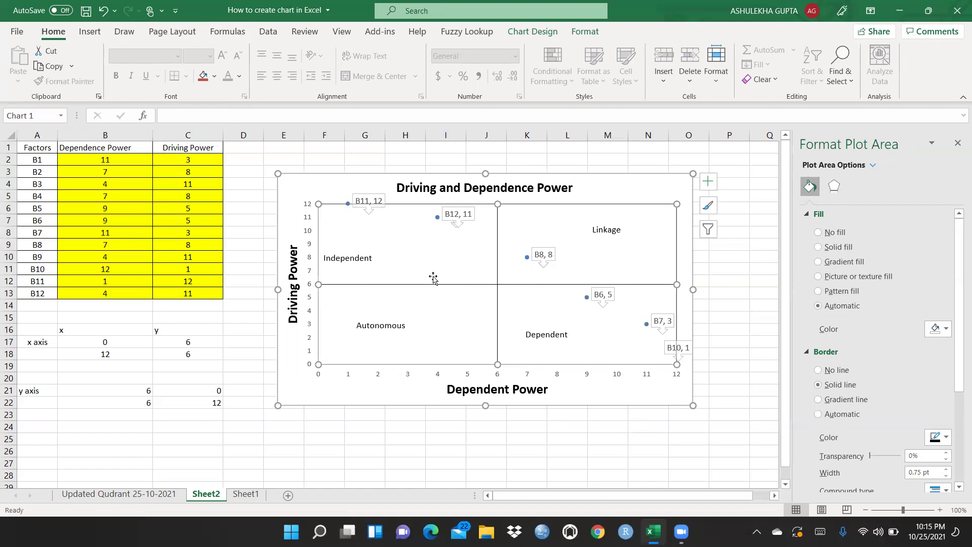
click(533, 31)
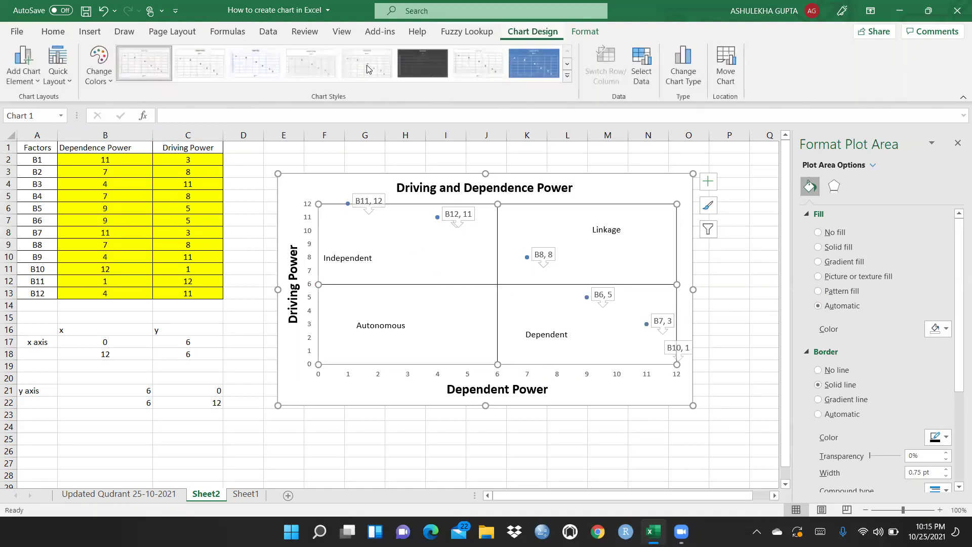
click(532, 73)
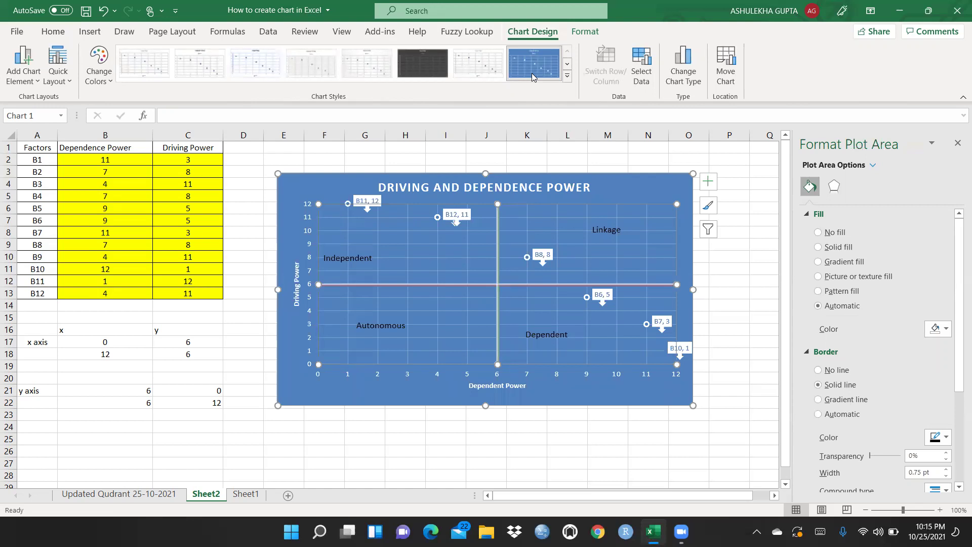
click(434, 65)
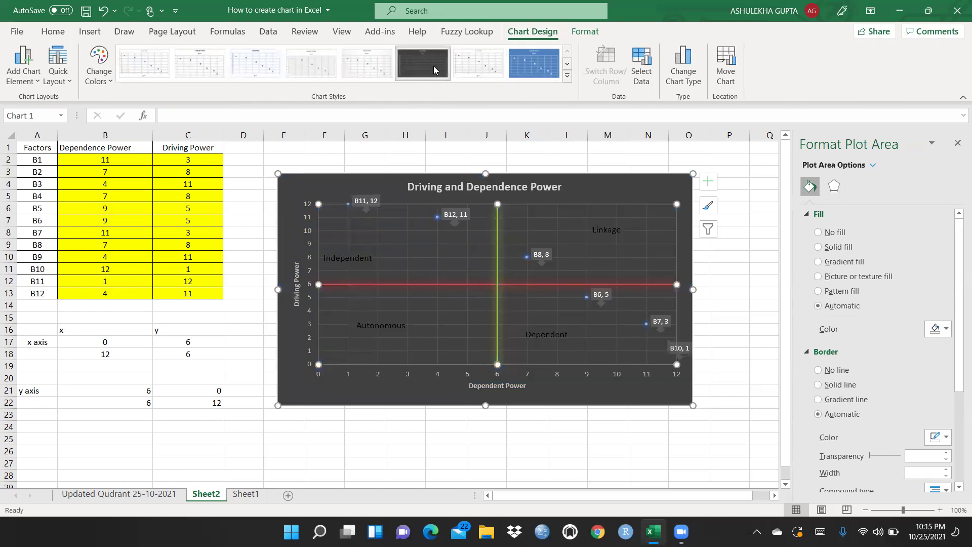
click(523, 65)
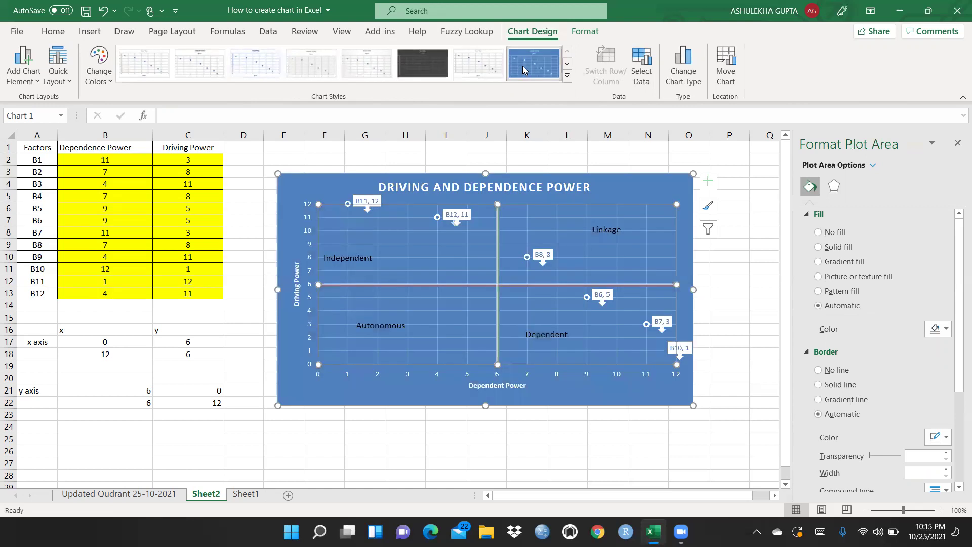
click(460, 69)
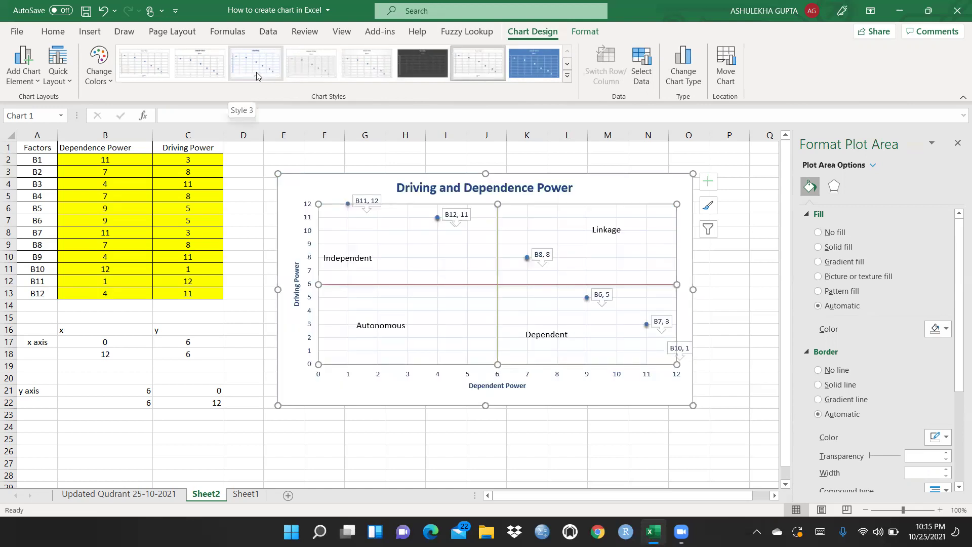
click(256, 75)
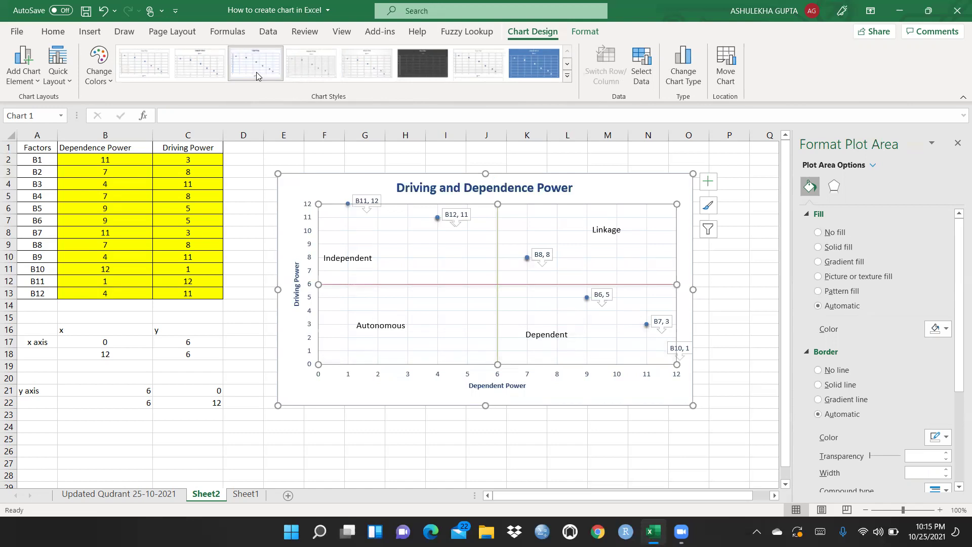
click(519, 68)
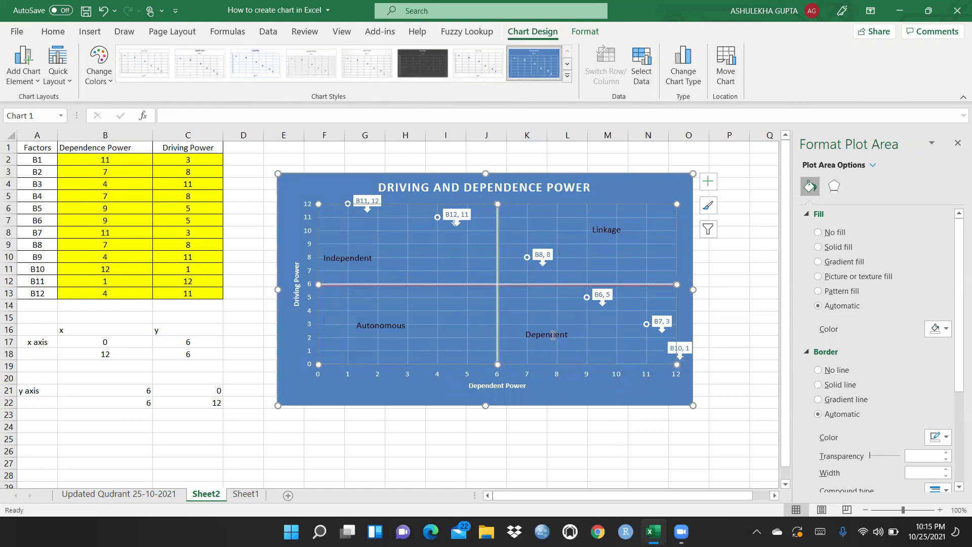
Copy the blue-styled quadrant chart to the clipboard.
right_click(529, 319)
key(Escape)
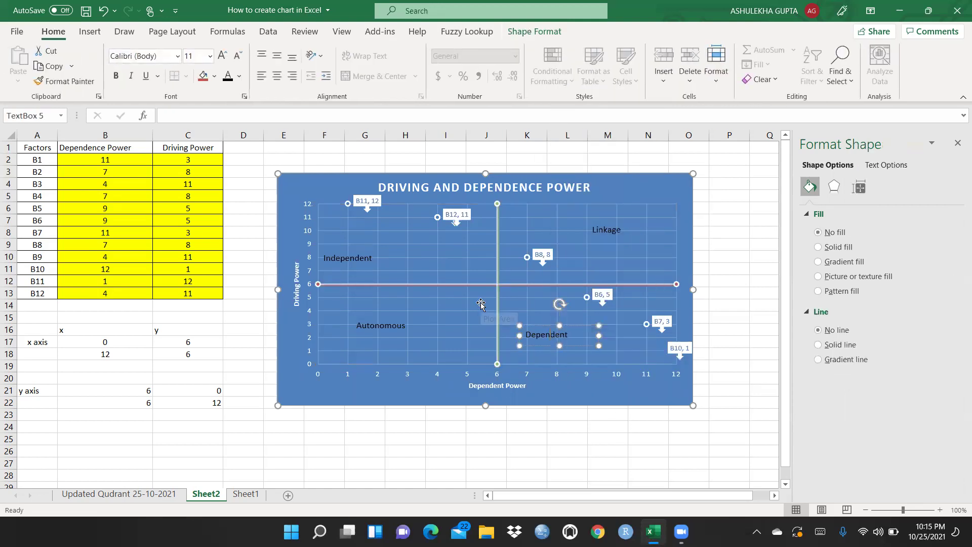
right_click(481, 307)
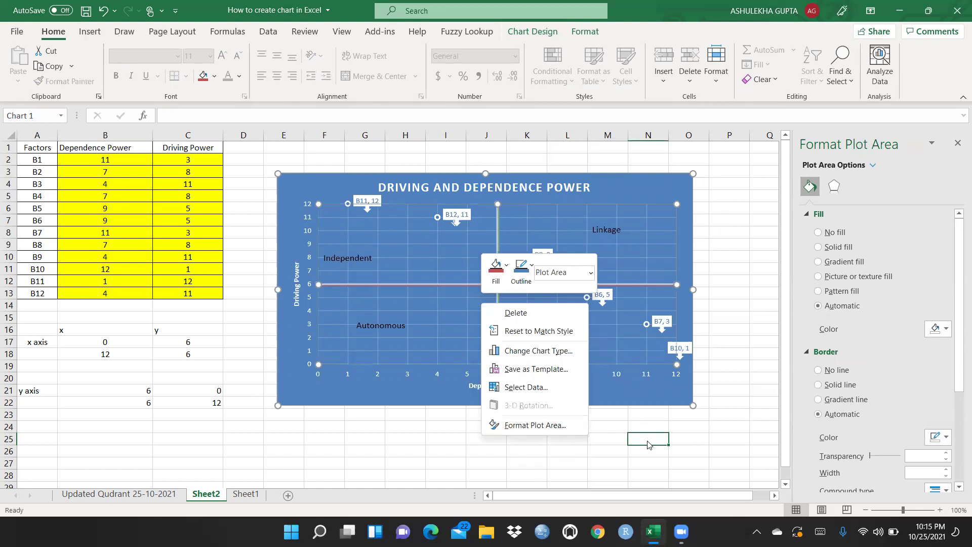
key(Escape)
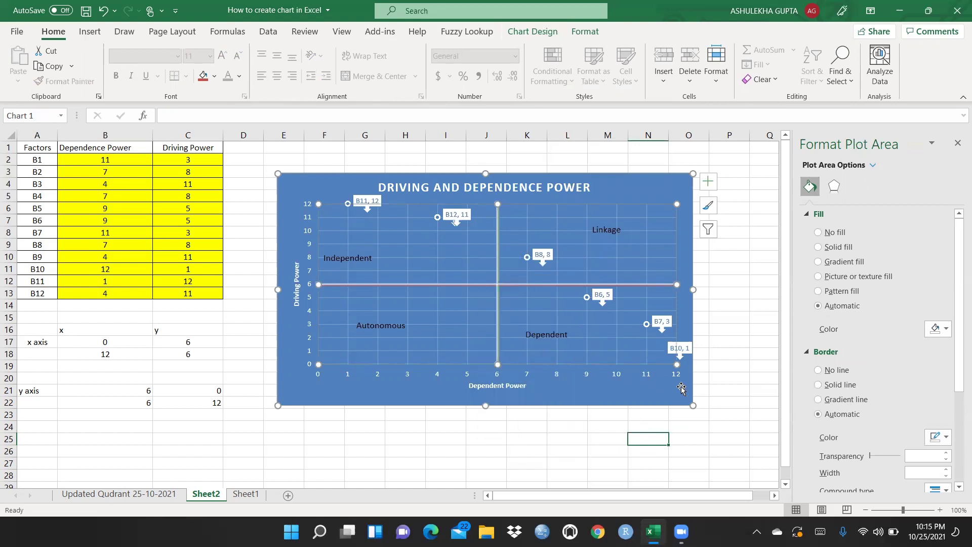
key(ctrl+c)
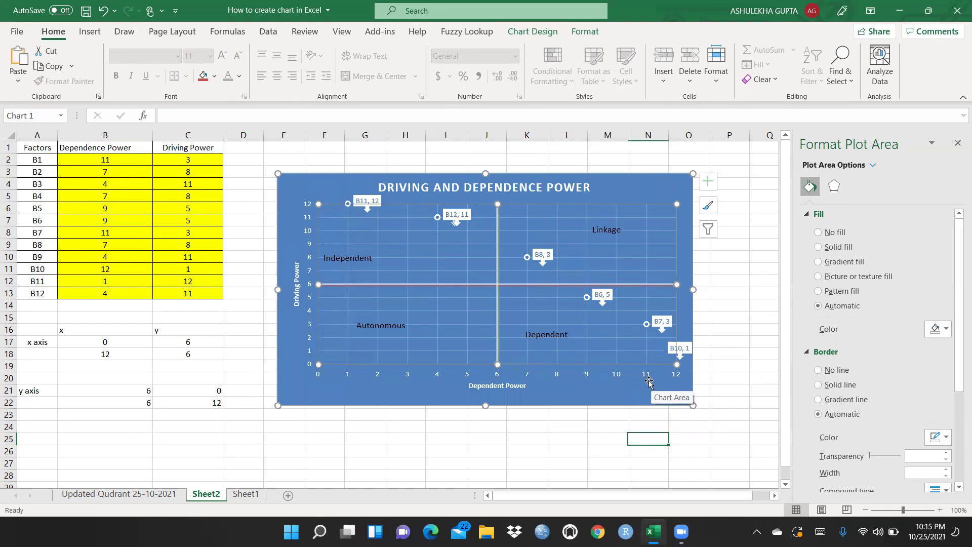